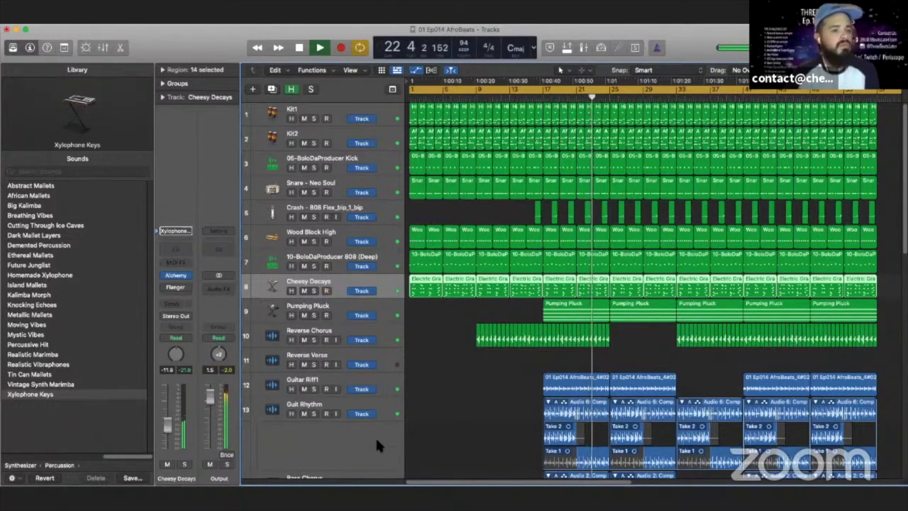
Scroll around the drum, synth, guitar and bass tracks while the full Afrobeats arrangement plays
scroll(376, 436, "right", 3)
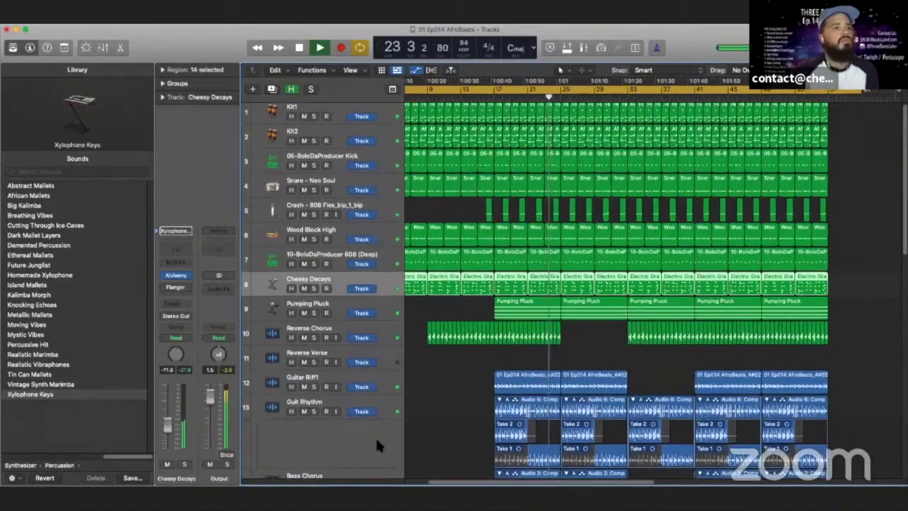
scroll(376, 444, "down", 5)
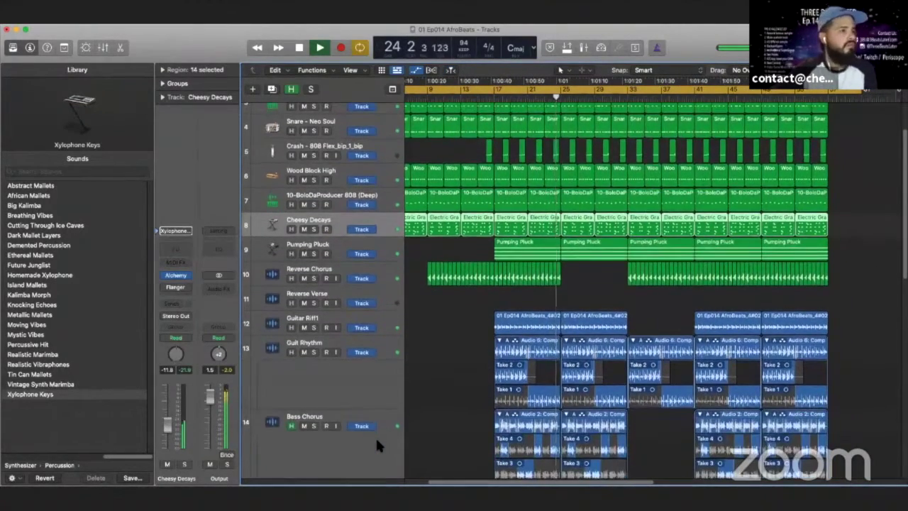
scroll(376, 445, "up", 5)
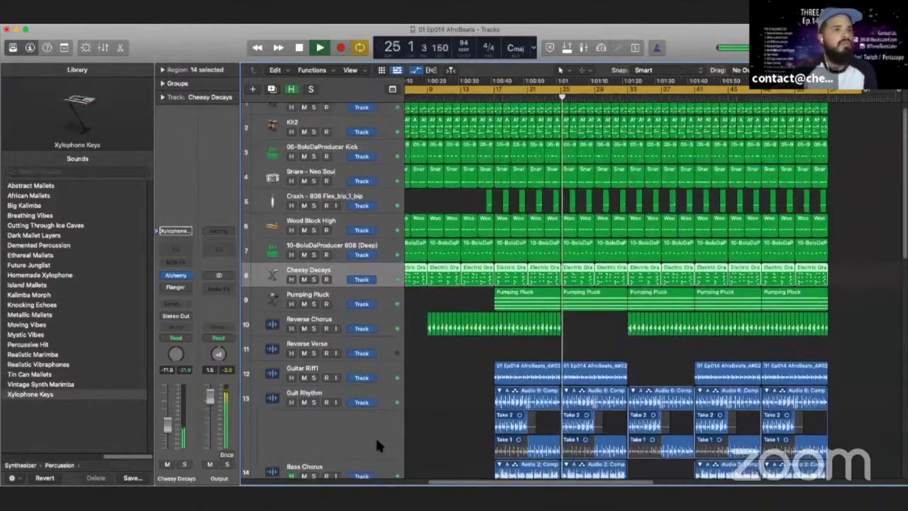
scroll(377, 444, "up", 1)
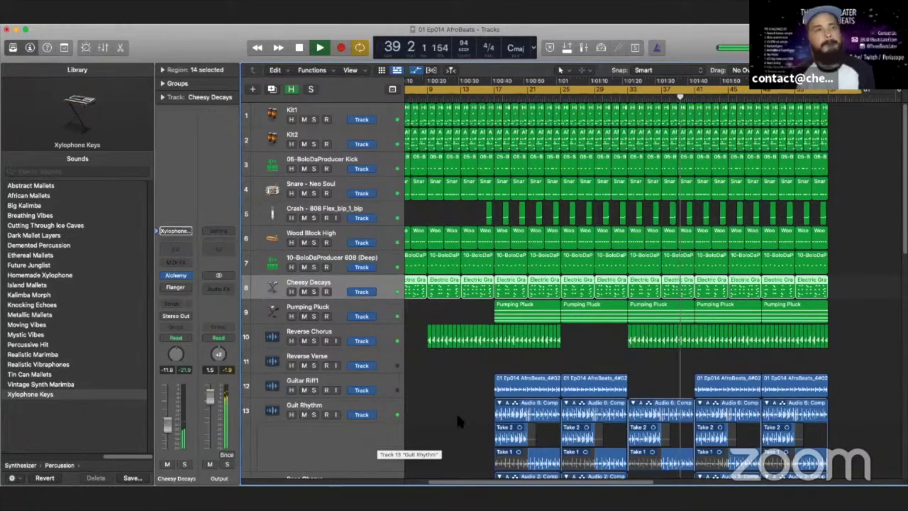
scroll(345, 419, "down", 3)
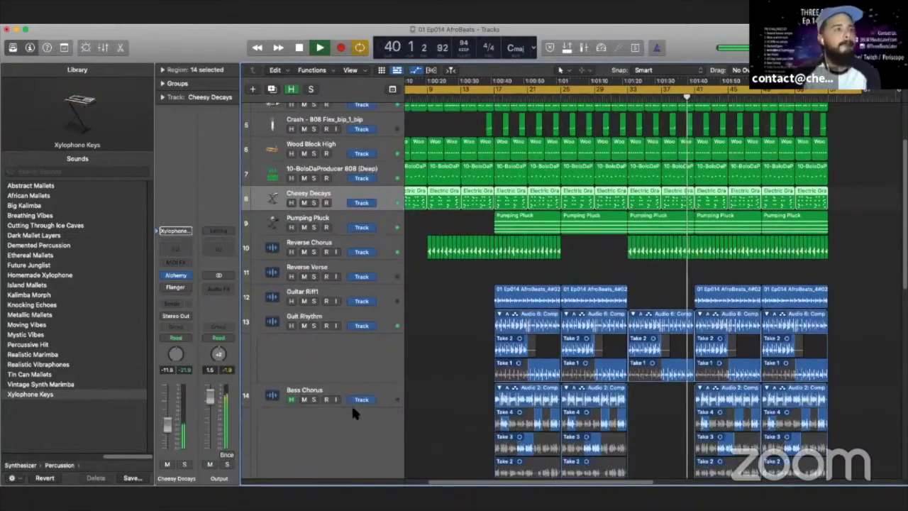
Scroll the track list to reveal CHEEKYCP TAG and the tracks down to Electric Grand Chorus
scroll(361, 358, "up", 1)
scroll(361, 357, "down", 5)
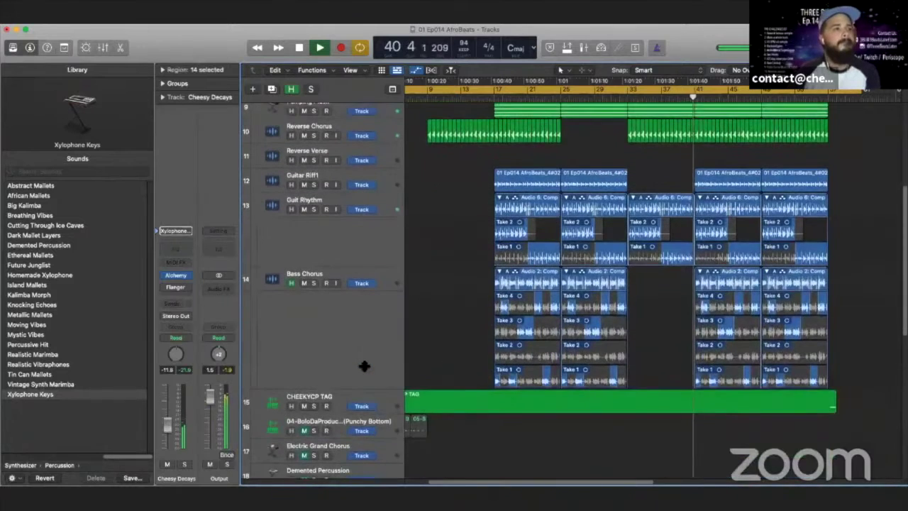
scroll(360, 369, "up", 1)
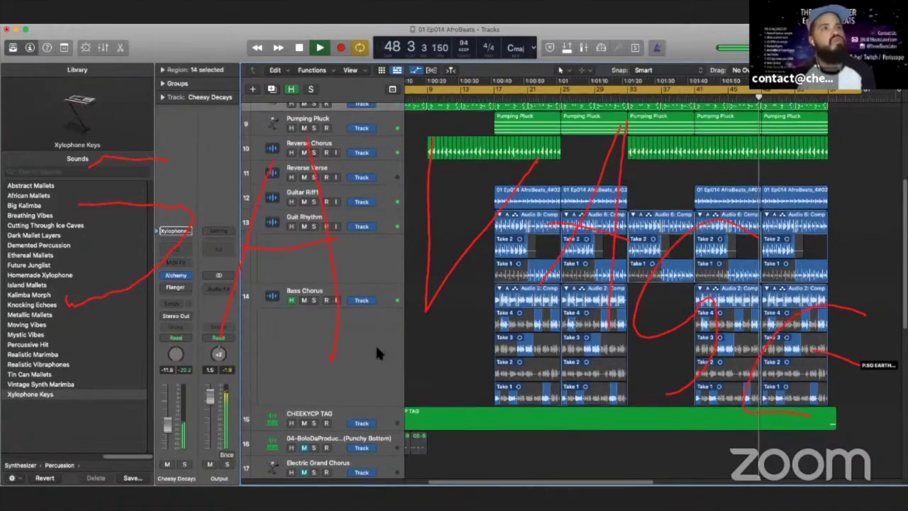
Scroll back to the top of the track list and stop playback at bar 58
scroll(377, 352, "up", 5)
scroll(375, 343, "up", 4)
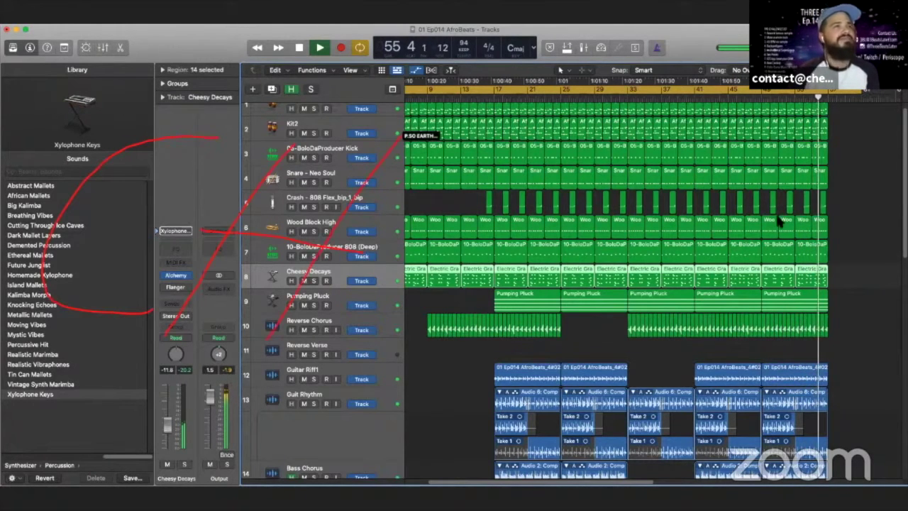
scroll(704, 222, "up", 1)
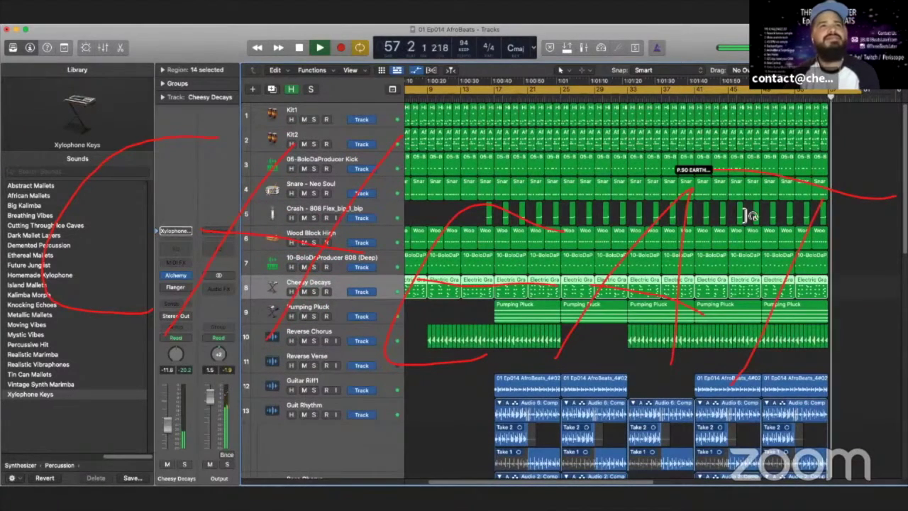
left_click(299, 47)
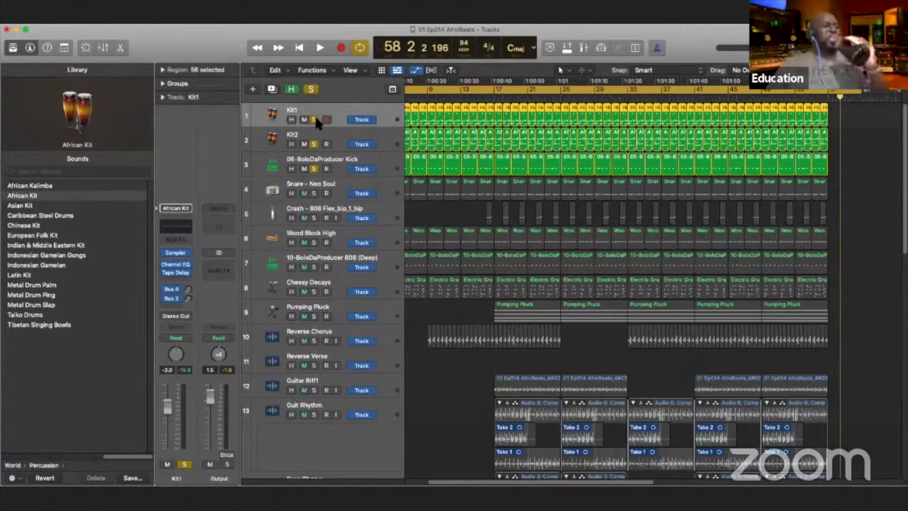
Add Snare - Neo Soul, crash, Wood Block High and 808 to the solo, then return to bar 1
left_click(313, 192)
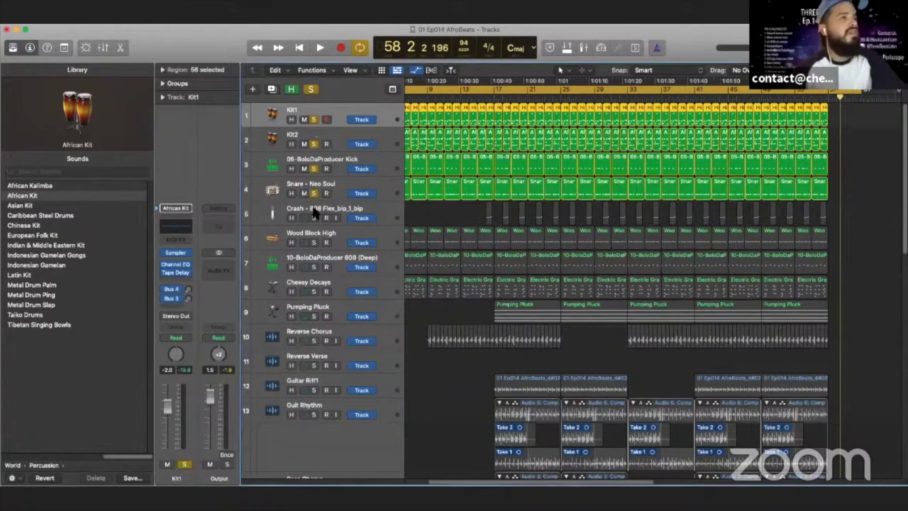
left_click(314, 218)
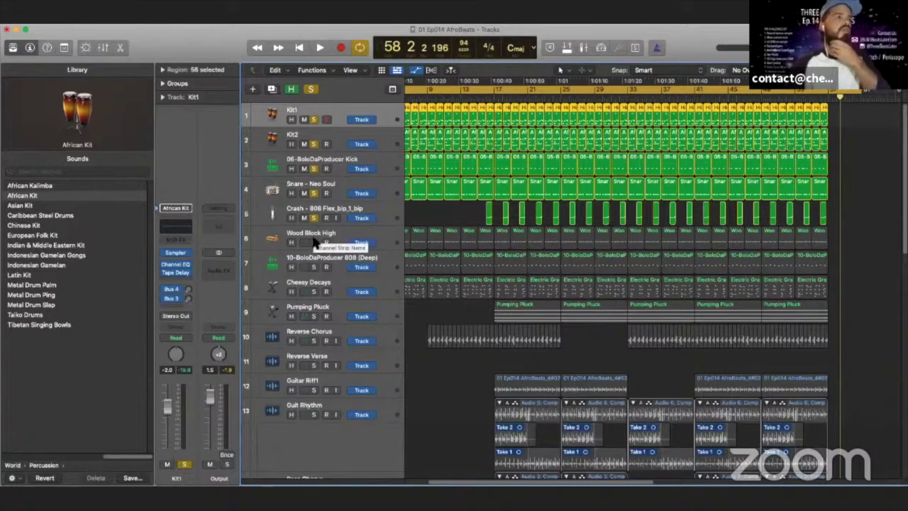
left_click(314, 242)
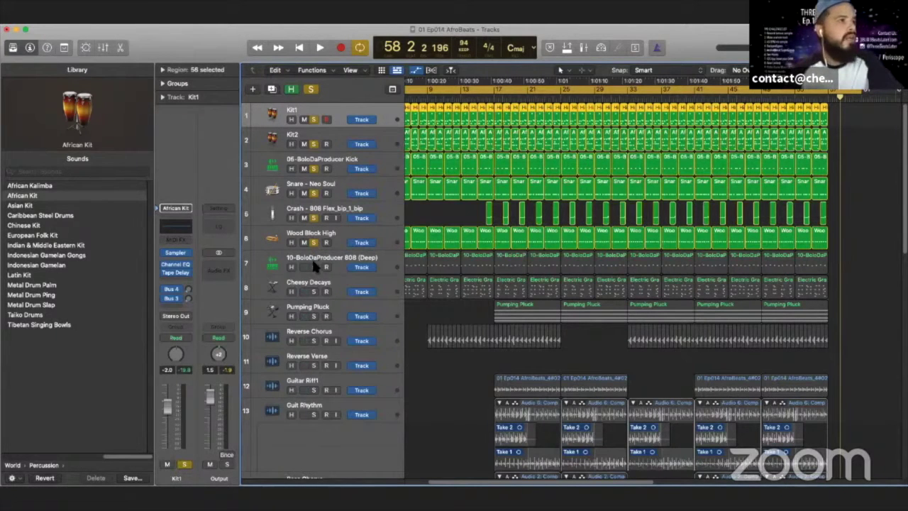
left_click(314, 267)
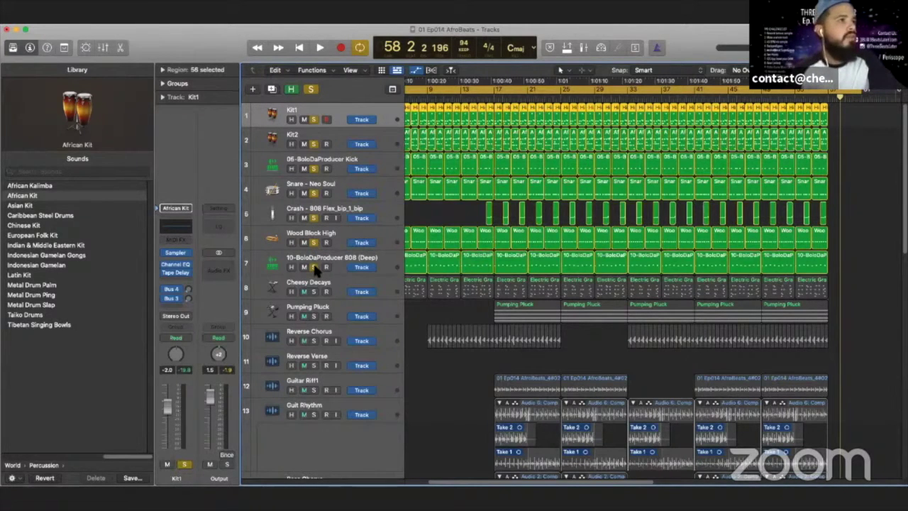
left_click(300, 48)
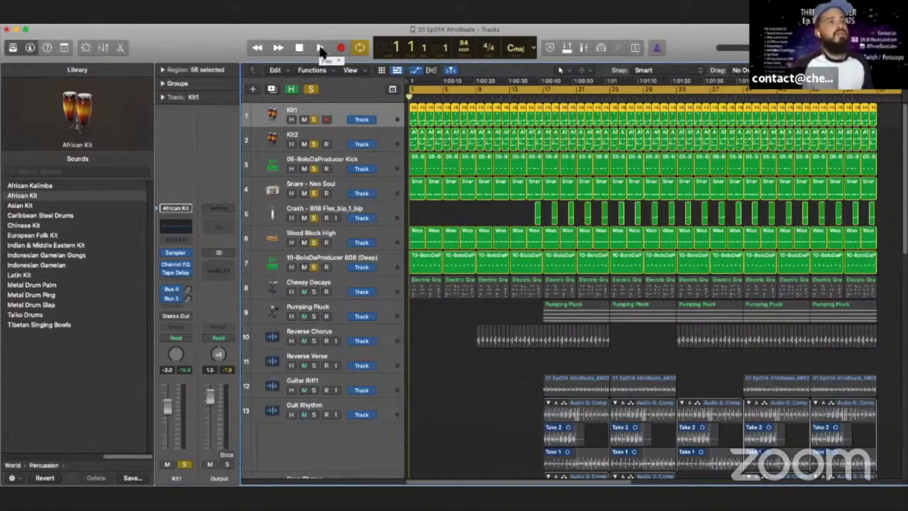
Play the soloed drums, then narrow the solo to Kit1, Kit2 and Wood Block High
left_click(318, 50)
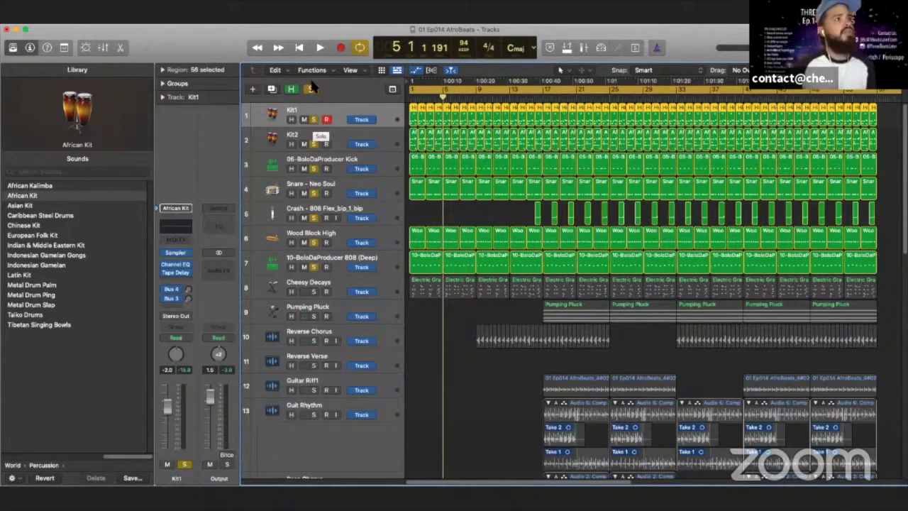
left_click(315, 119, "alt")
left_click(313, 144)
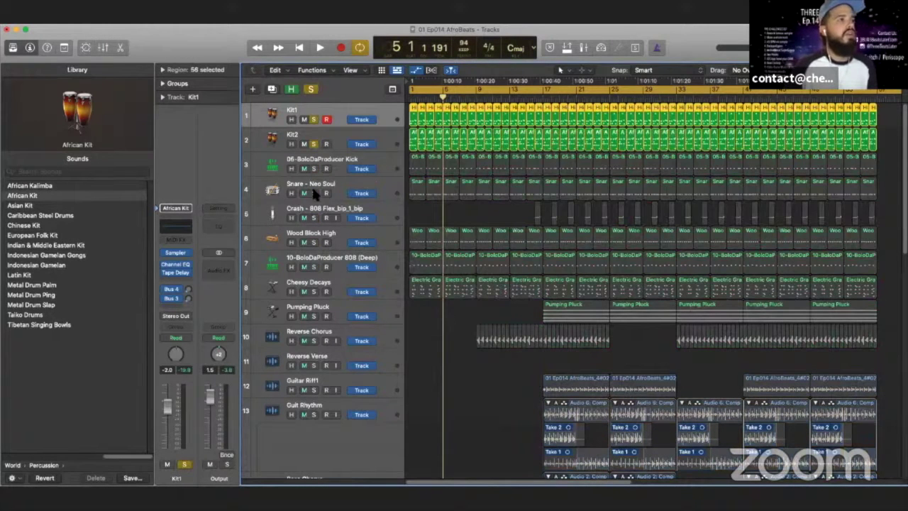
left_click(313, 243)
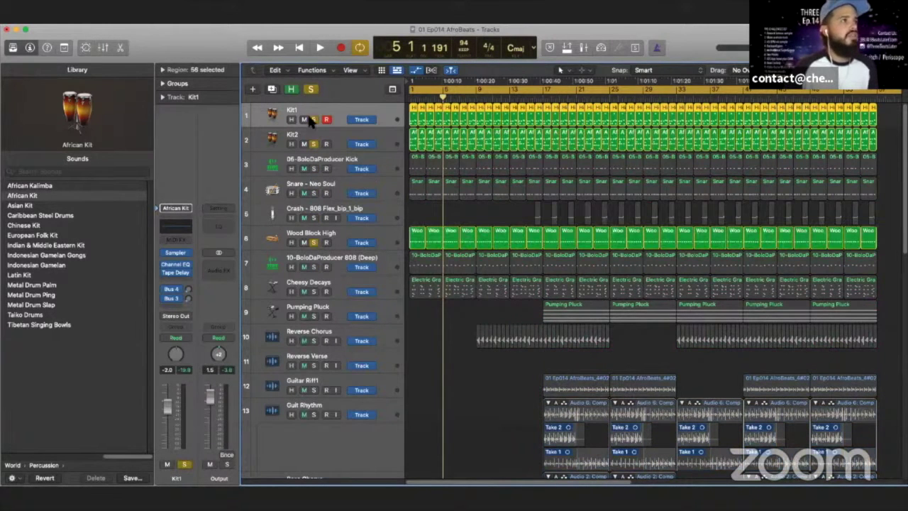
Audition the three soloed drum layers from the song start and stop near bar 3
left_click(300, 47)
left_click(319, 48)
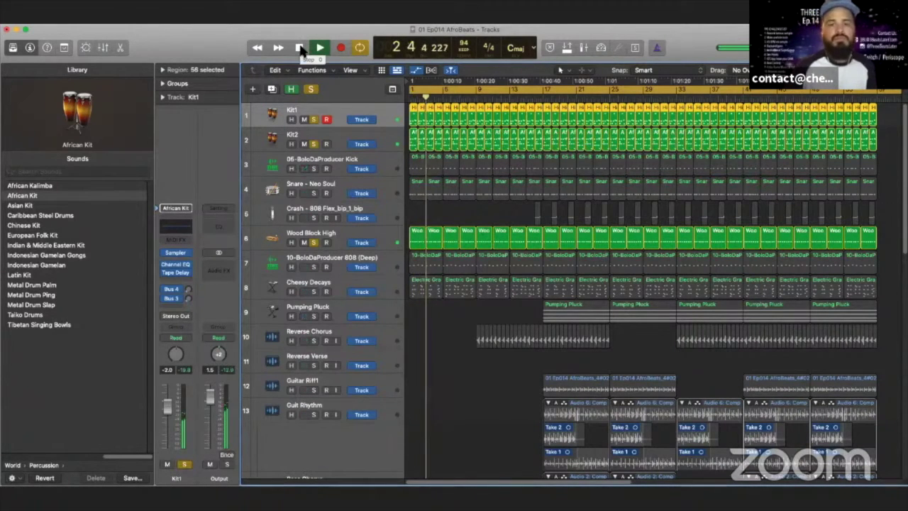
left_click(300, 47)
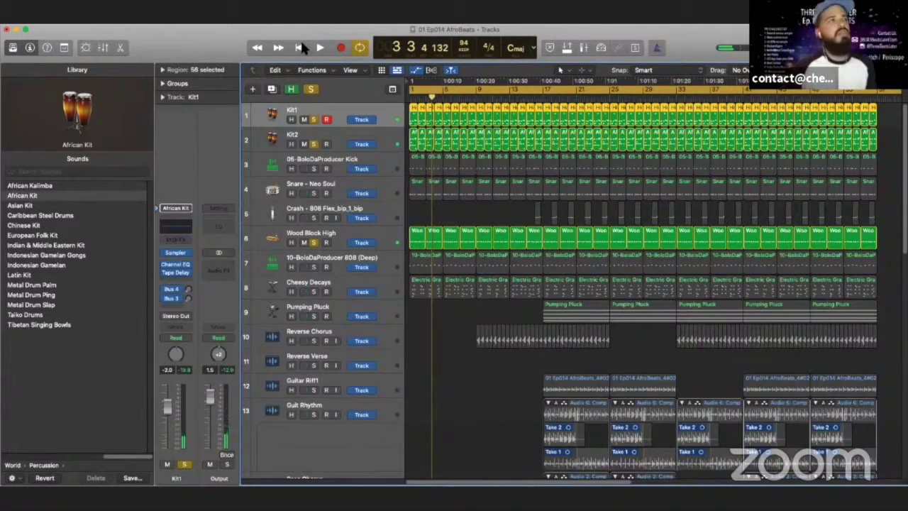
Clear all solos, solo Cheesy Decays, Kit1, Kit2 and the kick, and play from bar 1
left_click(312, 89)
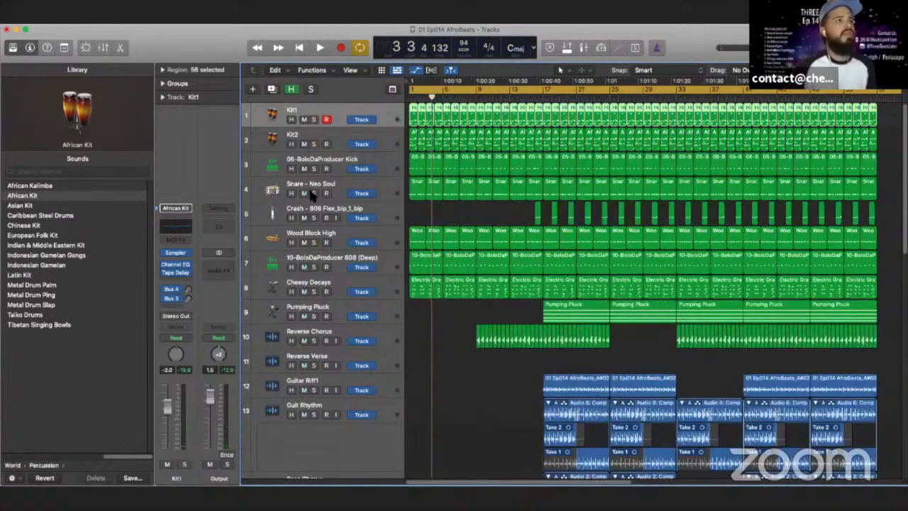
left_click(314, 291)
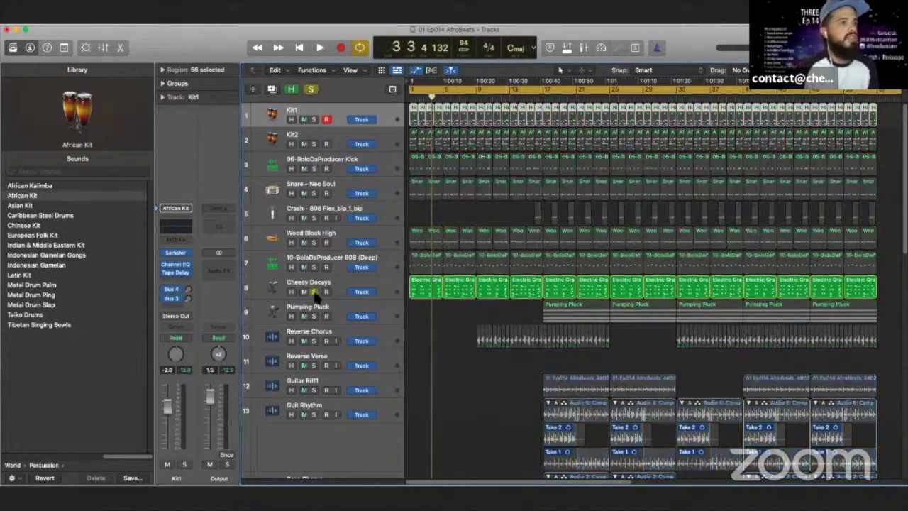
left_click(314, 119)
left_click(313, 144)
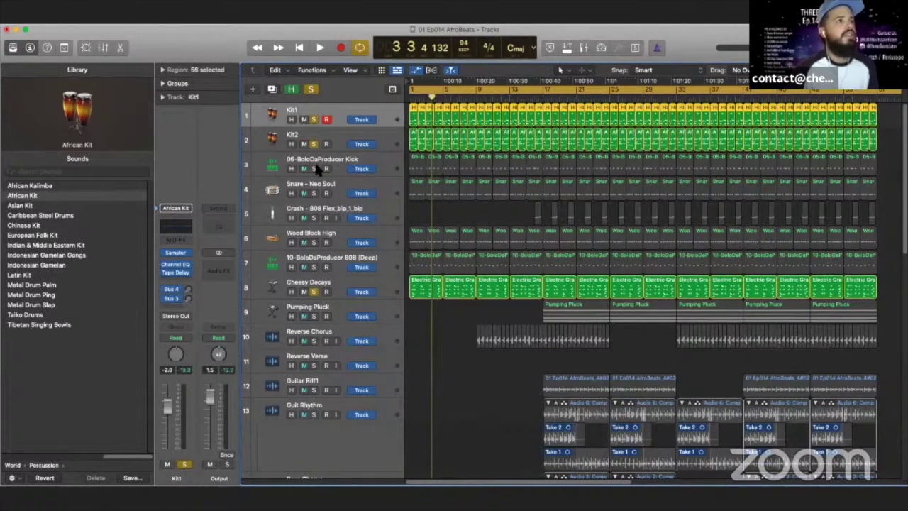
left_click(314, 169)
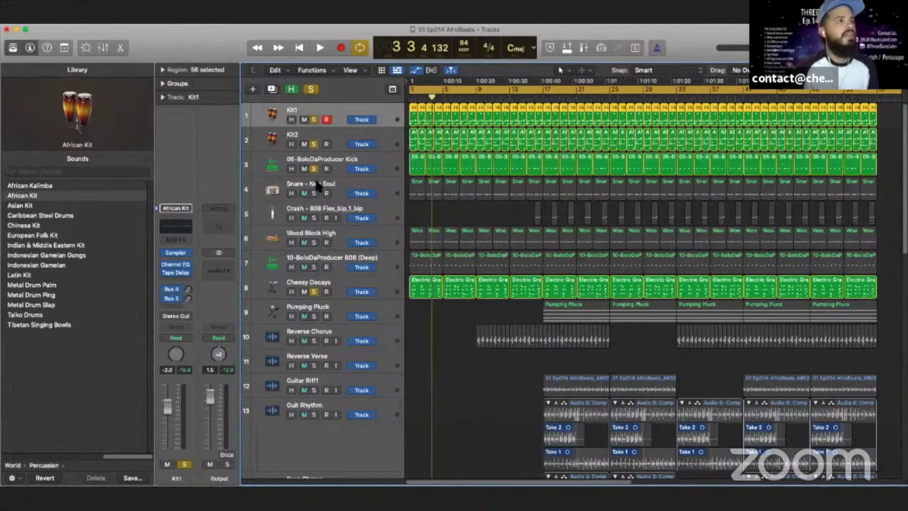
left_click(300, 48)
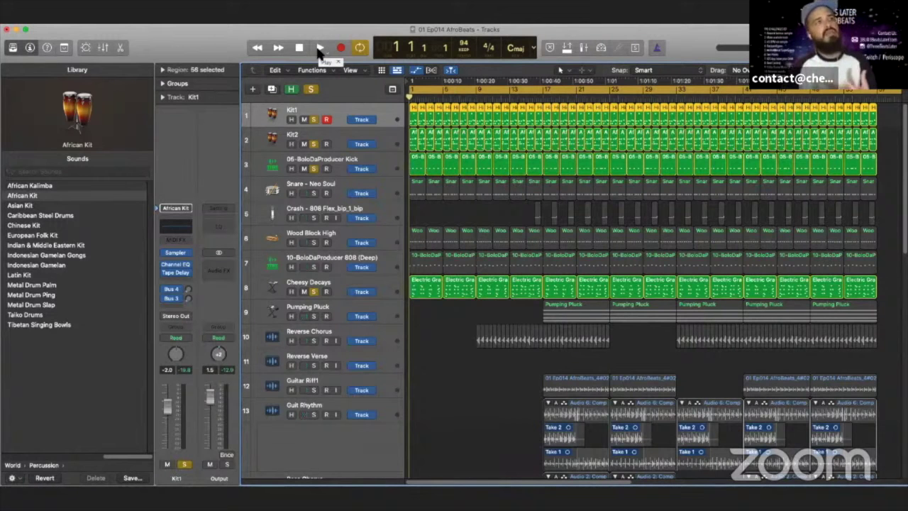
left_click(319, 49)
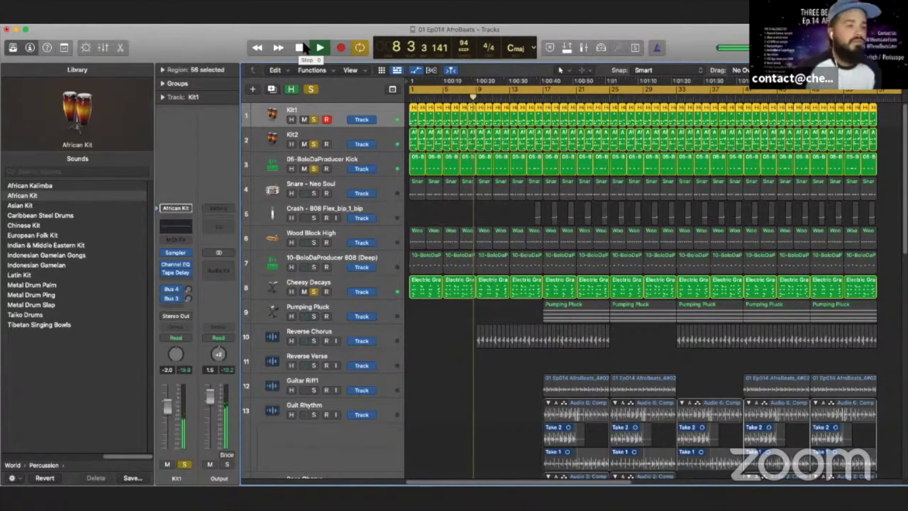
Add Reverse Chorus to the solo and play the soloed layers from around bar 9
left_click(300, 48)
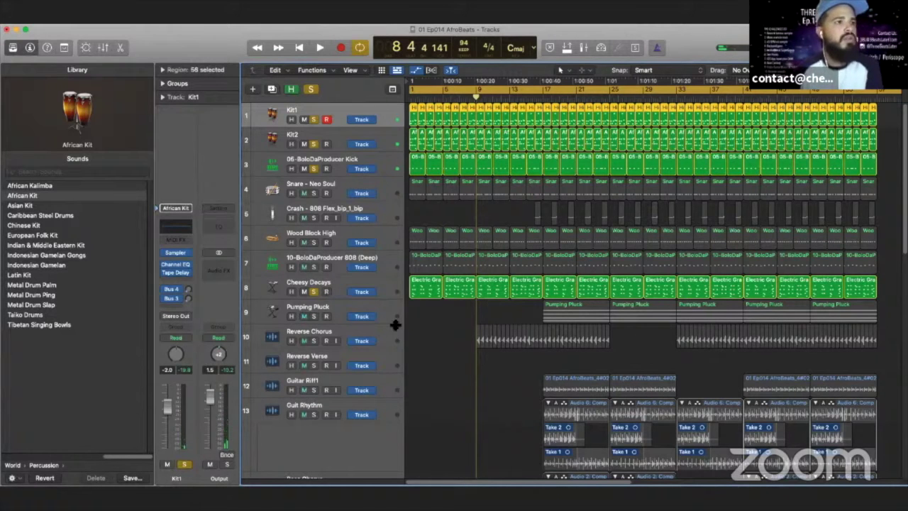
left_click(315, 341)
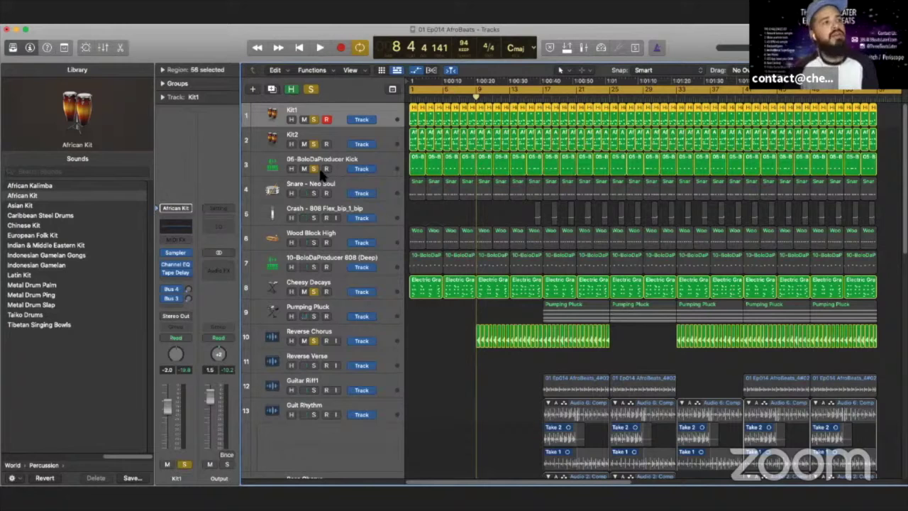
left_click(320, 48)
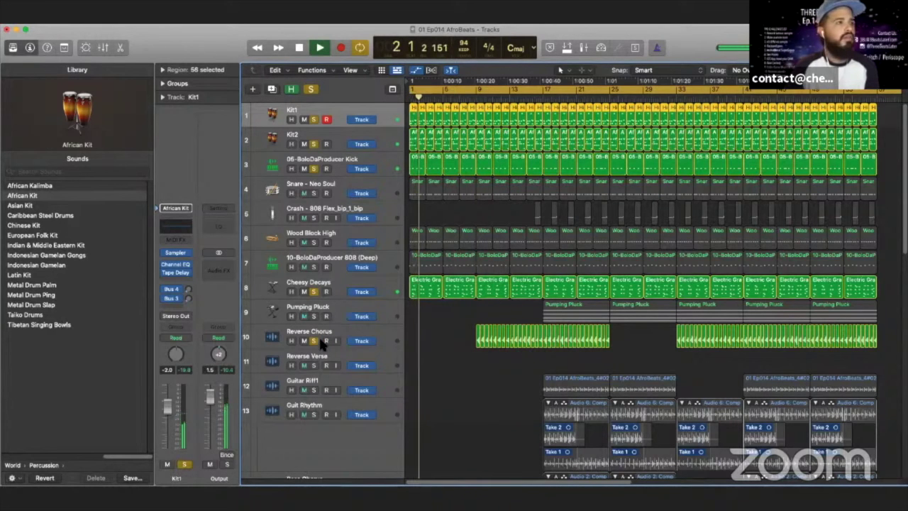
left_click(476, 87)
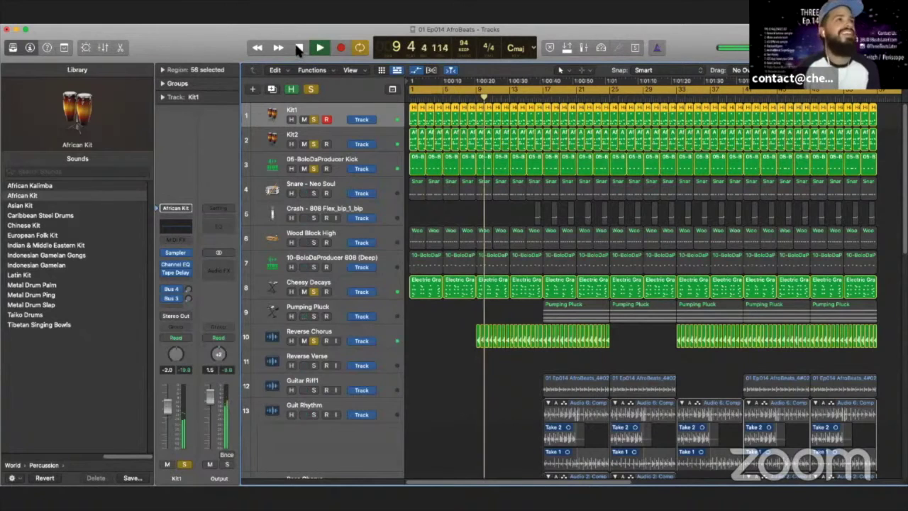
Unsolo Cheesy Decays, the kick, Kit2 and Kit1, then clear every remaining solo
left_click(313, 291)
left_click(314, 169)
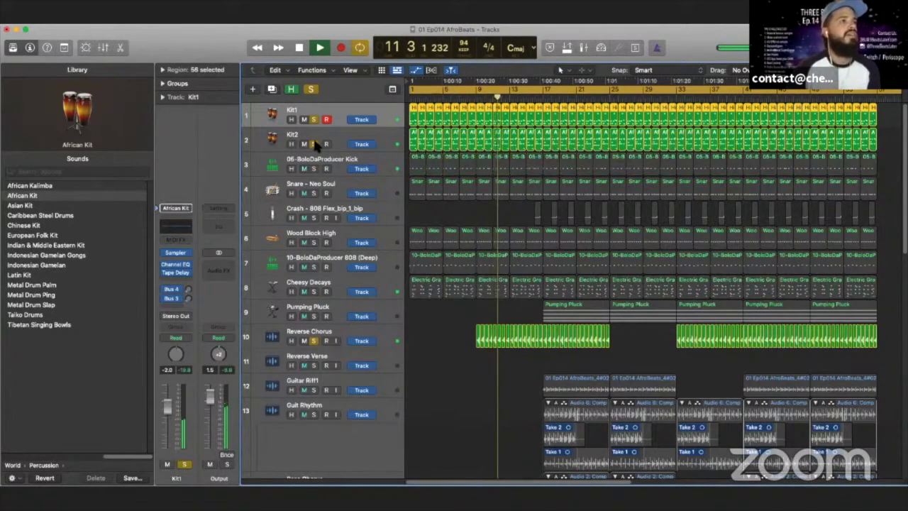
left_click(313, 144)
left_click(314, 119)
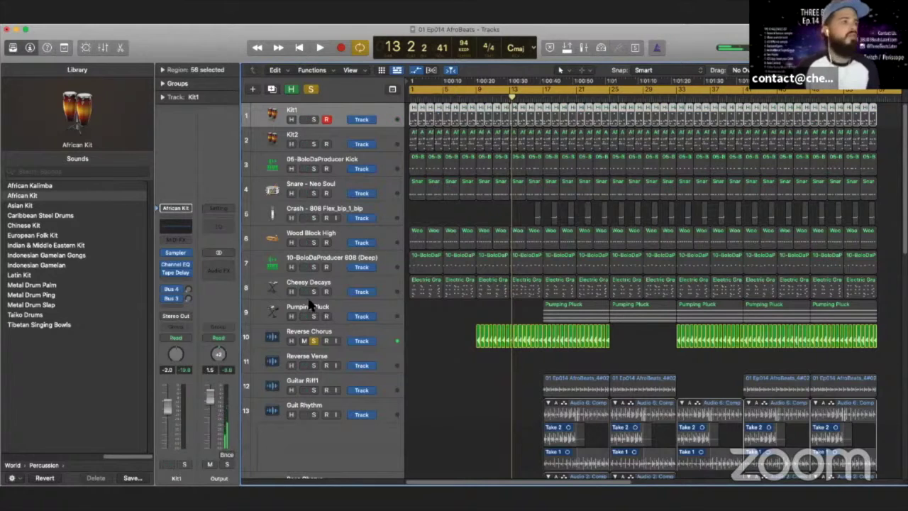
left_click(311, 90)
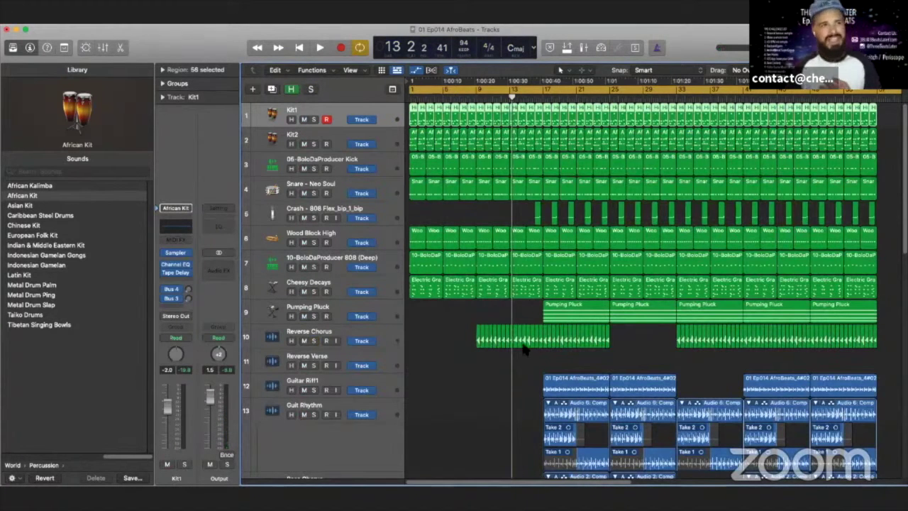
Scroll down to the guitar tracks and place the playhead at bar 17
scroll(358, 354, "down", 4)
scroll(350, 314, "down", 1)
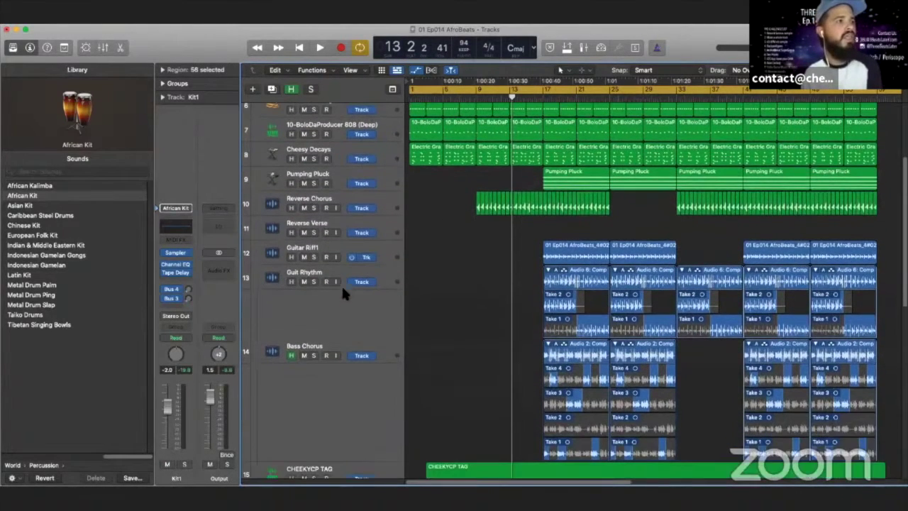
scroll(362, 342, "up", 2)
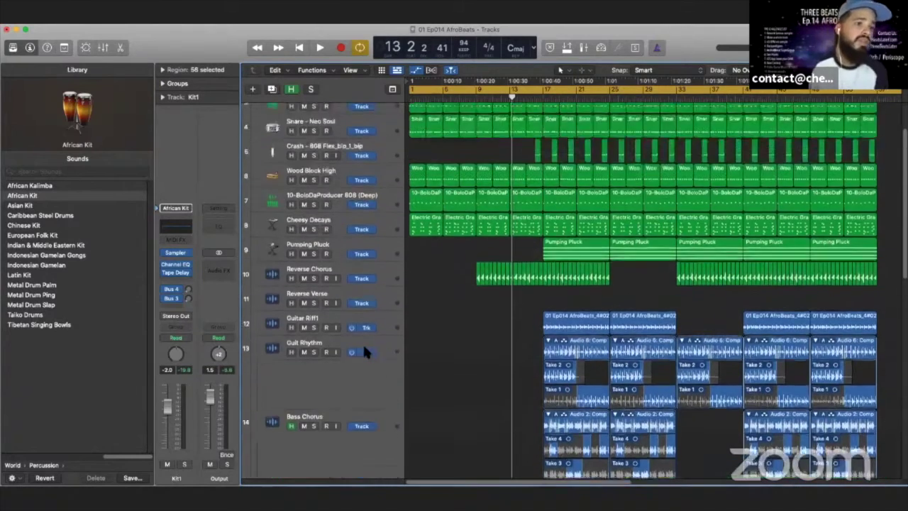
scroll(362, 342, "down", 8)
scroll(362, 352, "up", 4)
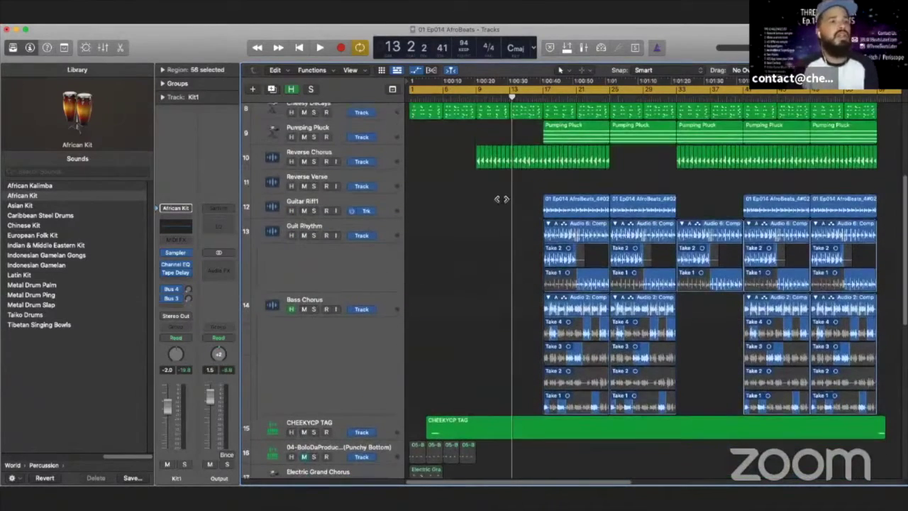
left_click(546, 98)
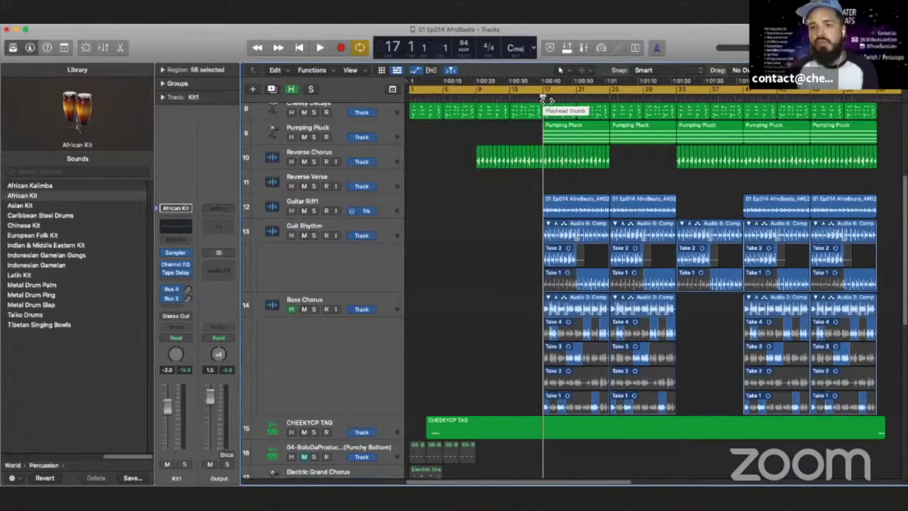
Solo Guitar Riff1 and play it from bar 17
left_click(313, 211)
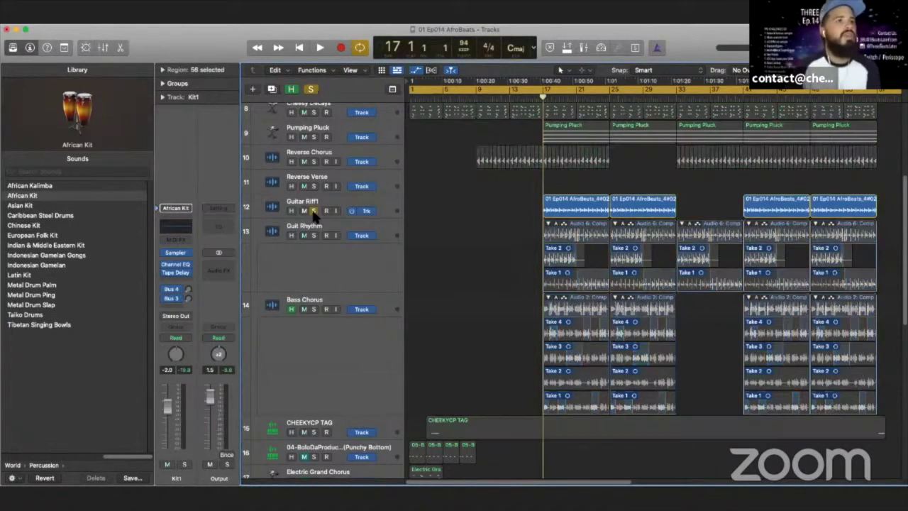
key("Return")
left_click(319, 48)
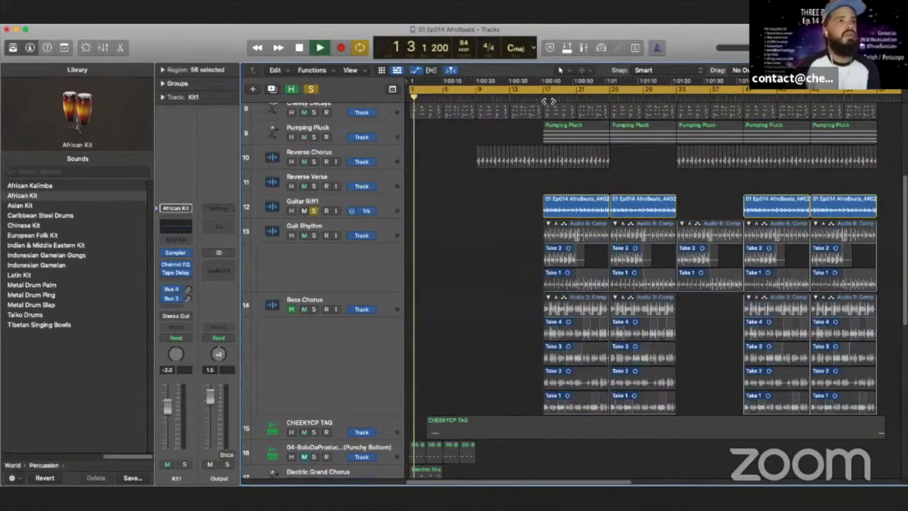
left_click(547, 99)
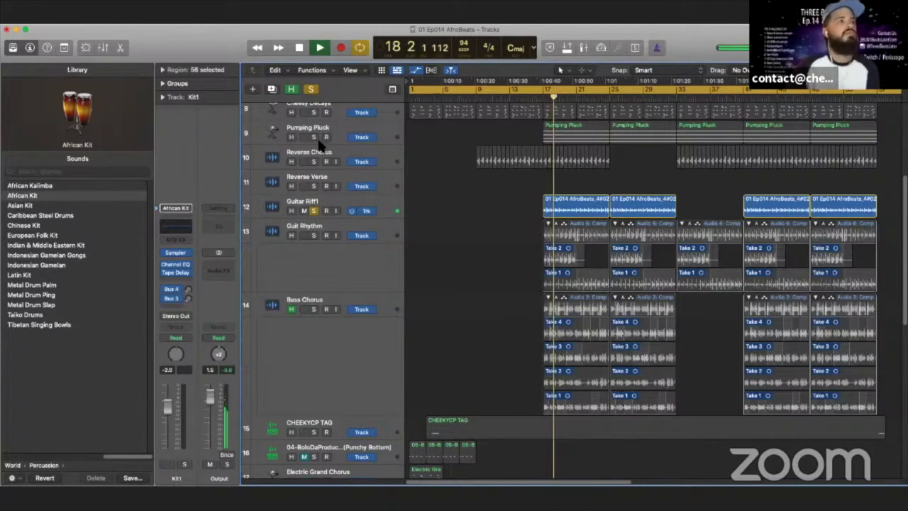
left_click(312, 89)
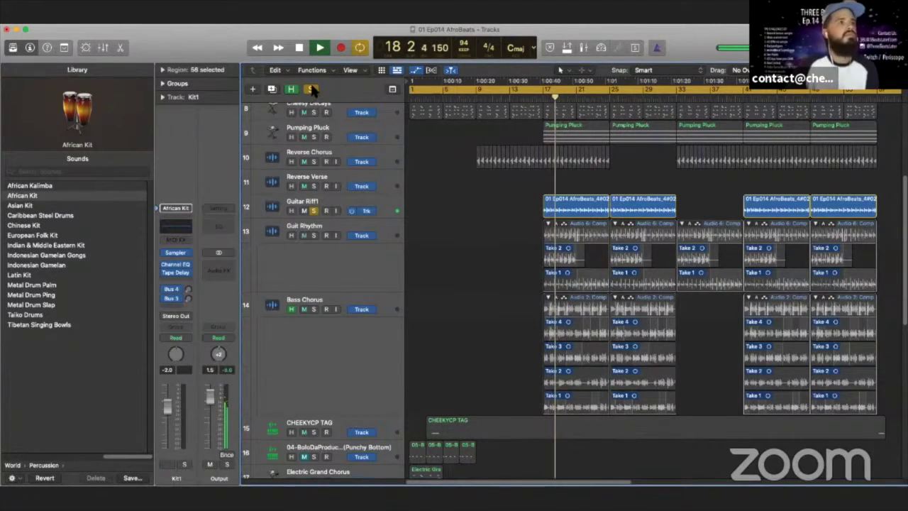
Glance at the stop options without changes and move the playhead back to bar 17
right_click(299, 49)
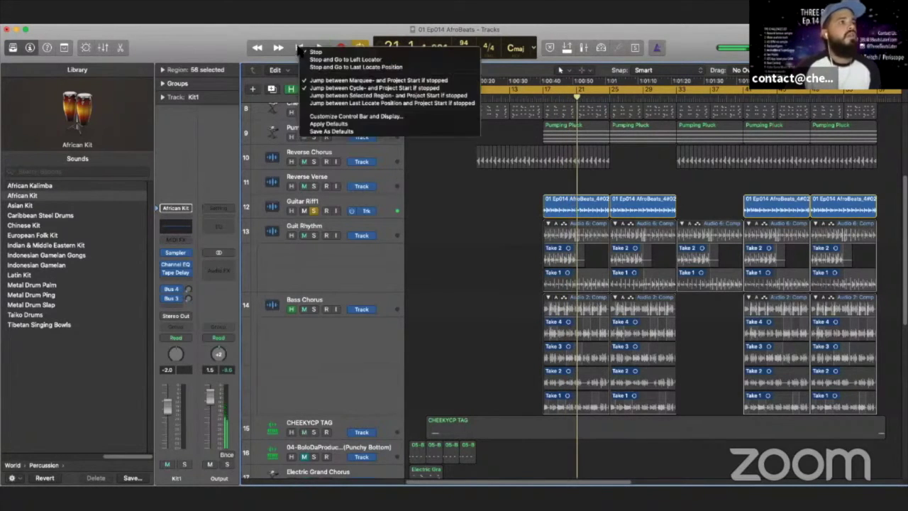
left_click(300, 36)
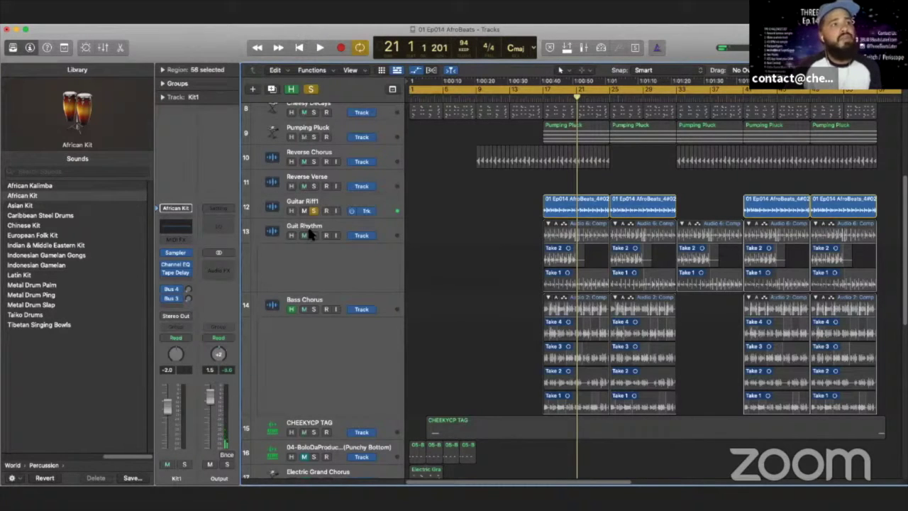
left_click(545, 101)
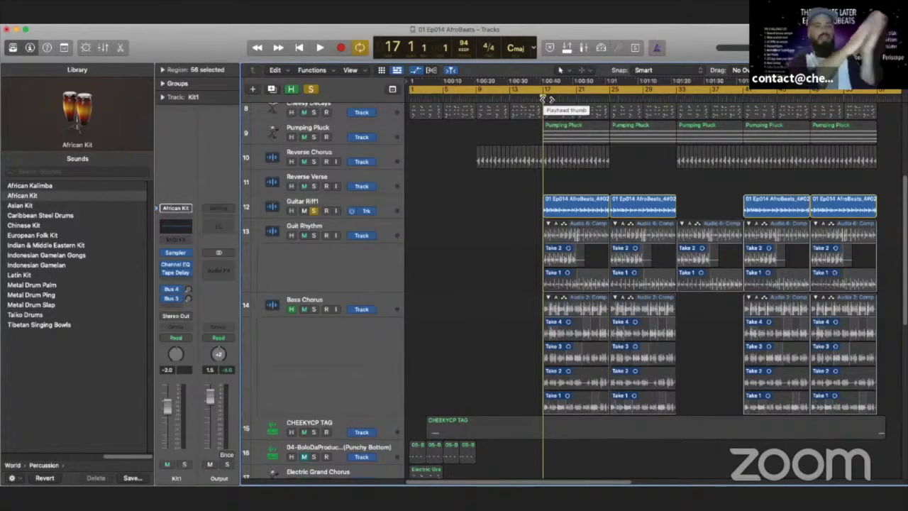
Add Guit Rhythm to the solo, play both guitars, and stop near bar 20
left_click(328, 236)
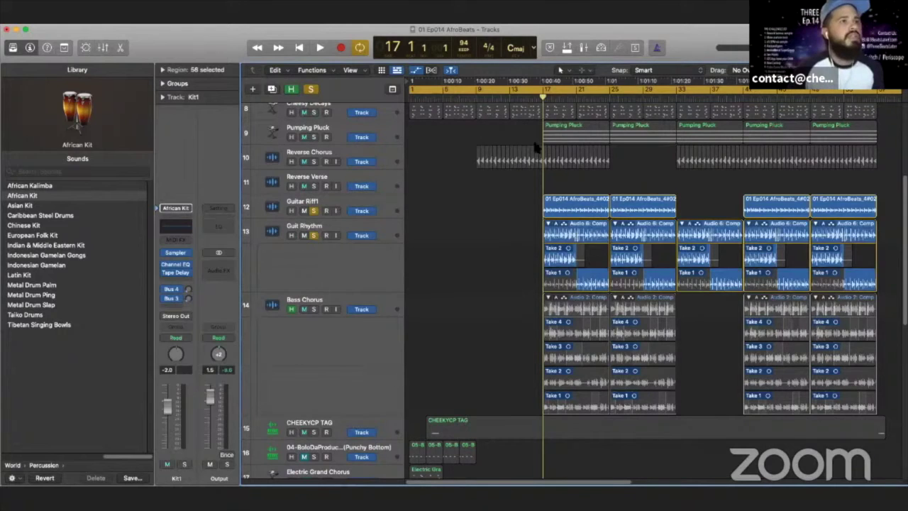
left_click(319, 45)
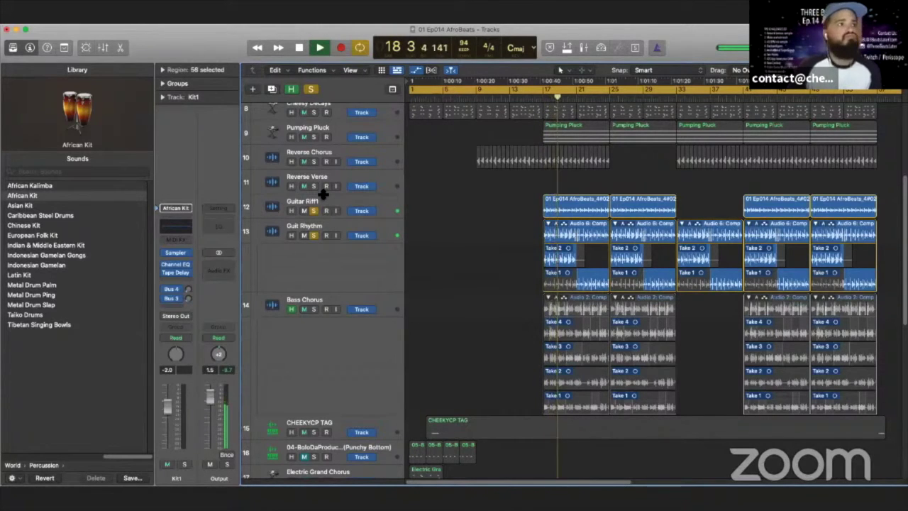
left_click(299, 48)
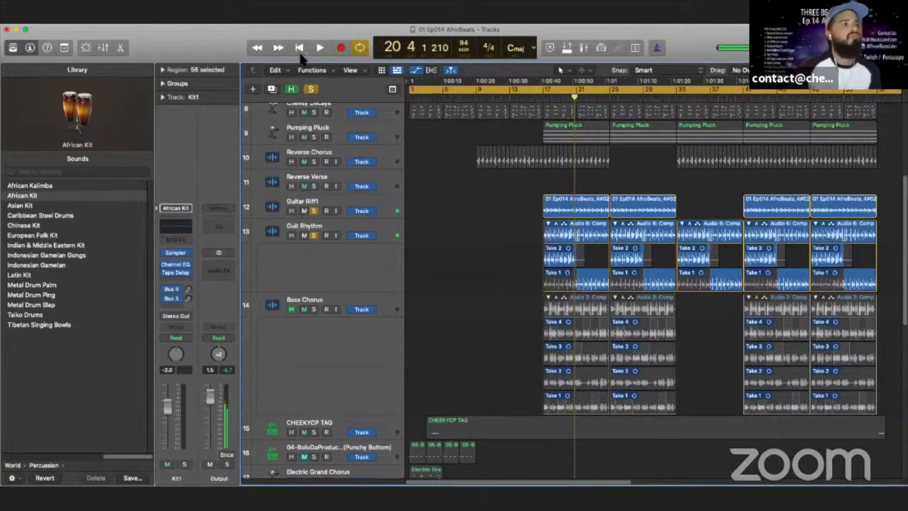
Solo Reverse Chorus with the guitars and play them together from bar 17
left_click(311, 162)
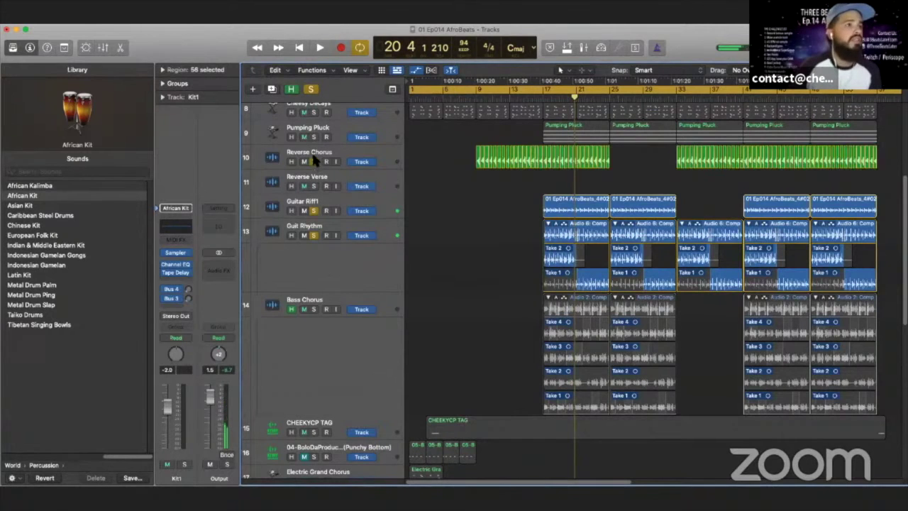
left_click(544, 100)
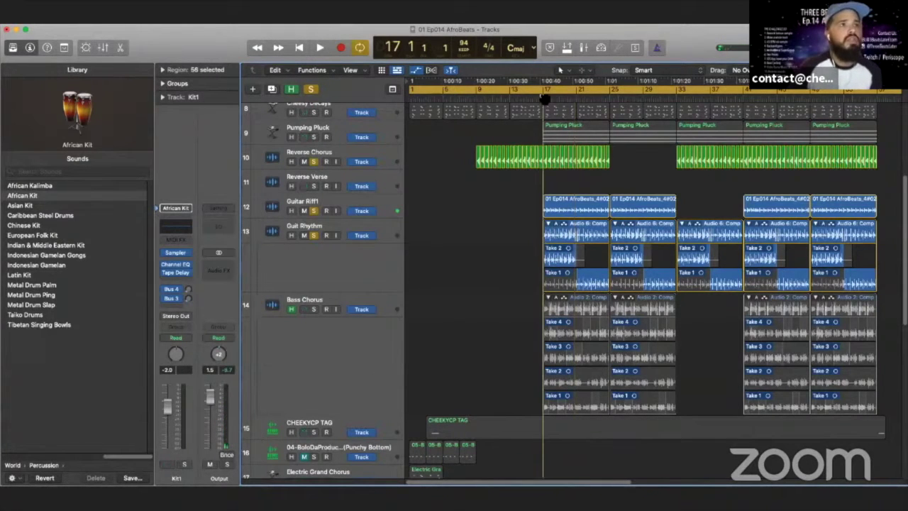
left_click(320, 48)
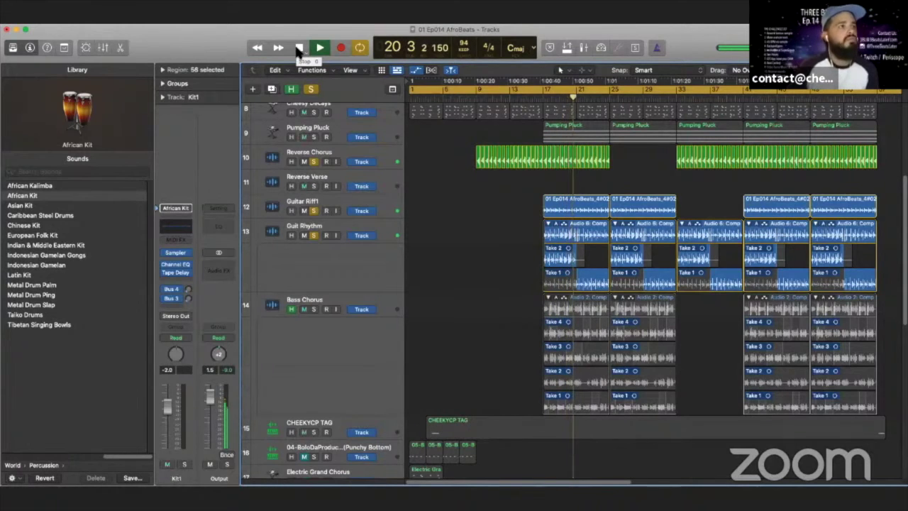
left_click(299, 48)
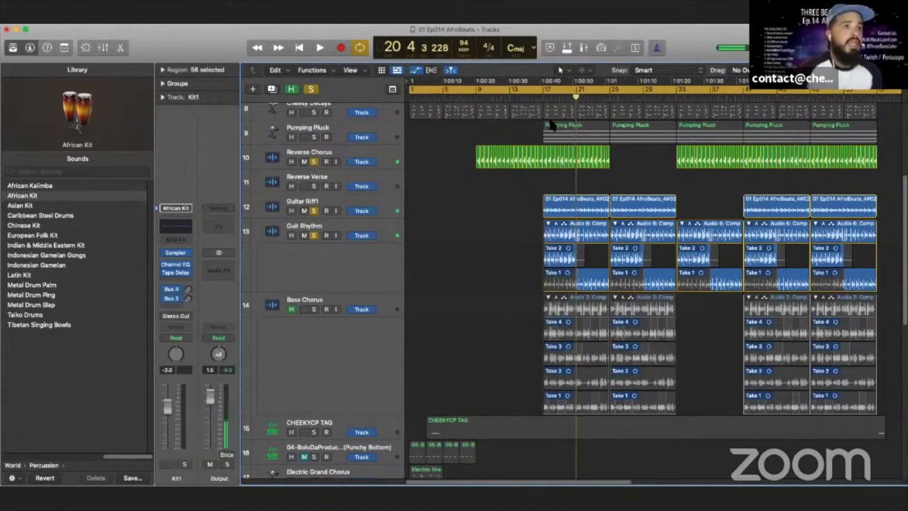
scroll(368, 281, "up", 10)
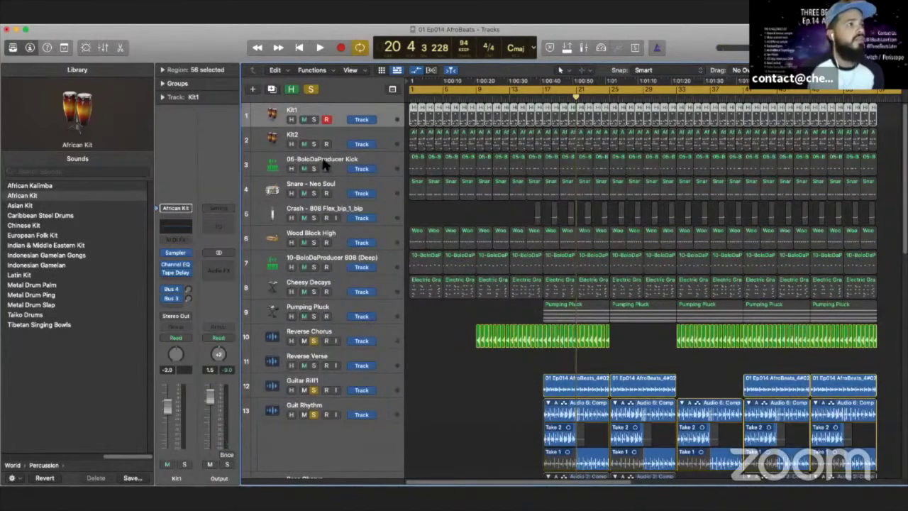
Solo Crash, play from bar 16, and unsolo Reverse Chorus, Guitar Riff1 and Guit Rhythm
left_click(314, 218)
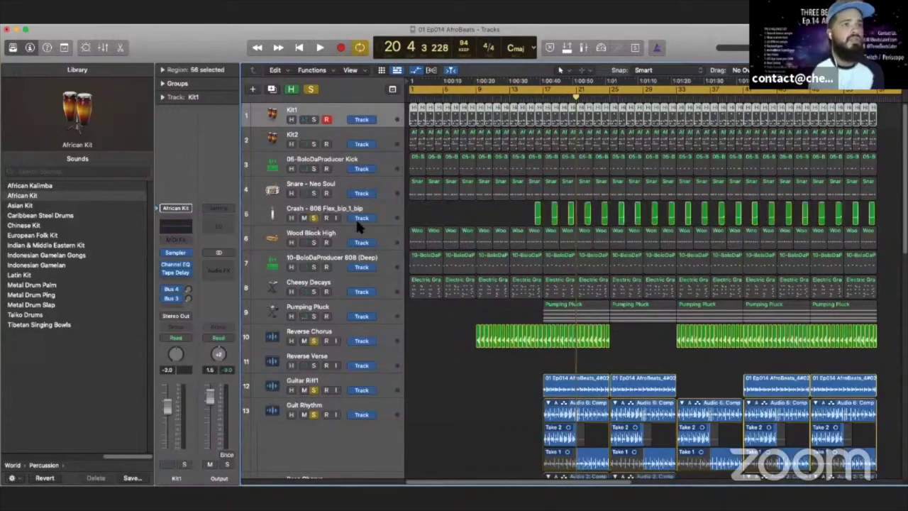
left_click(534, 100)
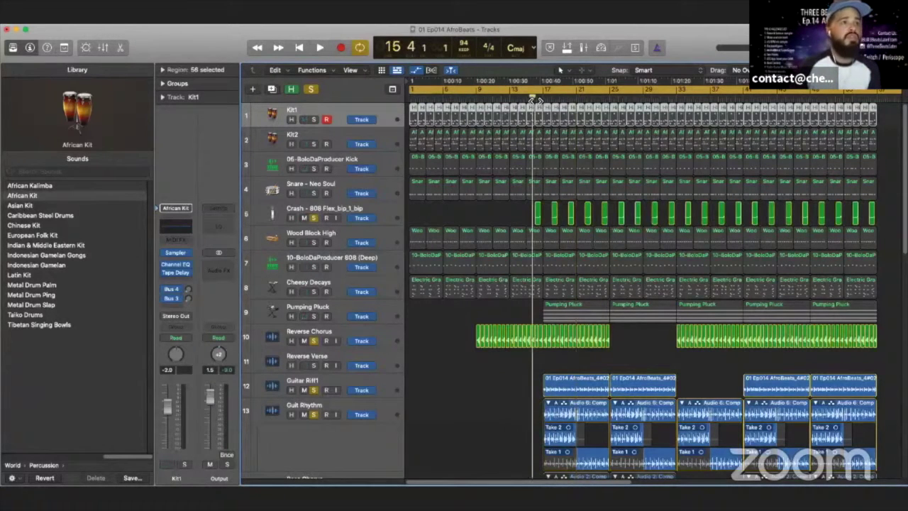
left_click(320, 47)
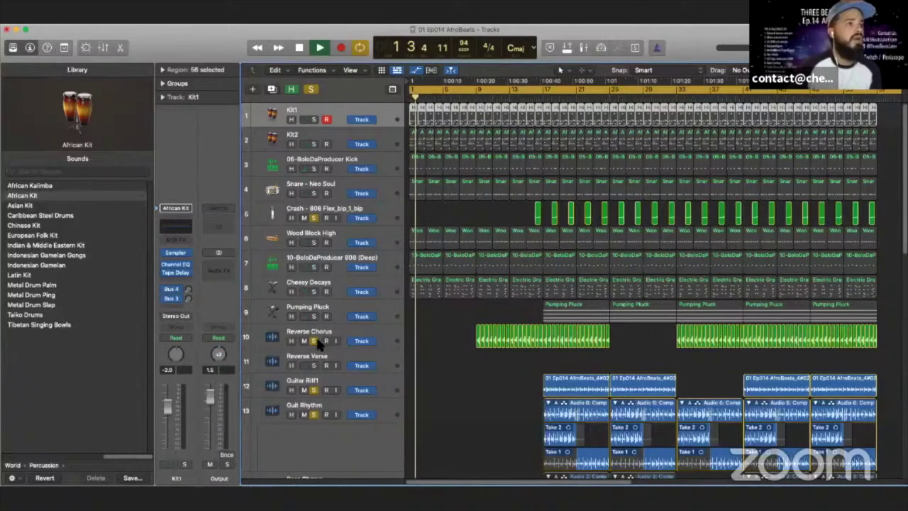
left_click(314, 340)
left_click(313, 389)
left_click(313, 414)
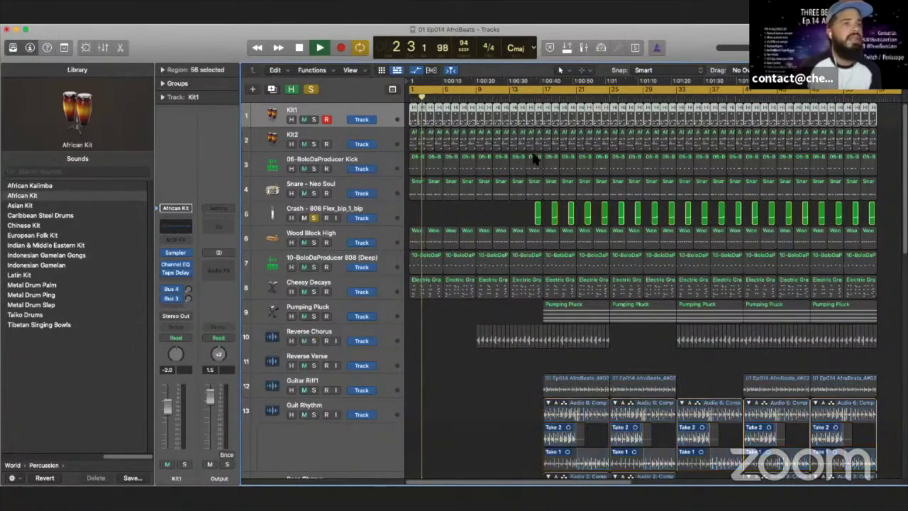
left_click(537, 98)
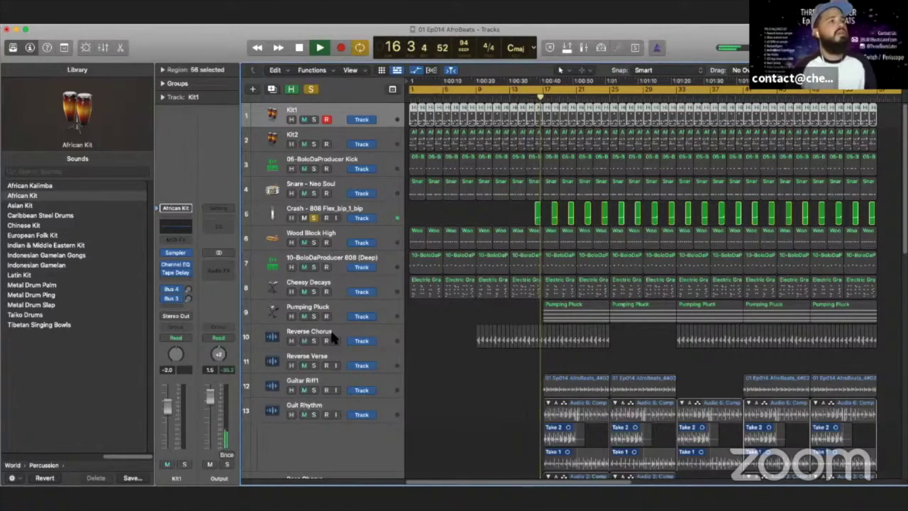
Solo the 808 (Deep) and Bass Chorus tracks during playback, stopping at bar 27
left_click(313, 266)
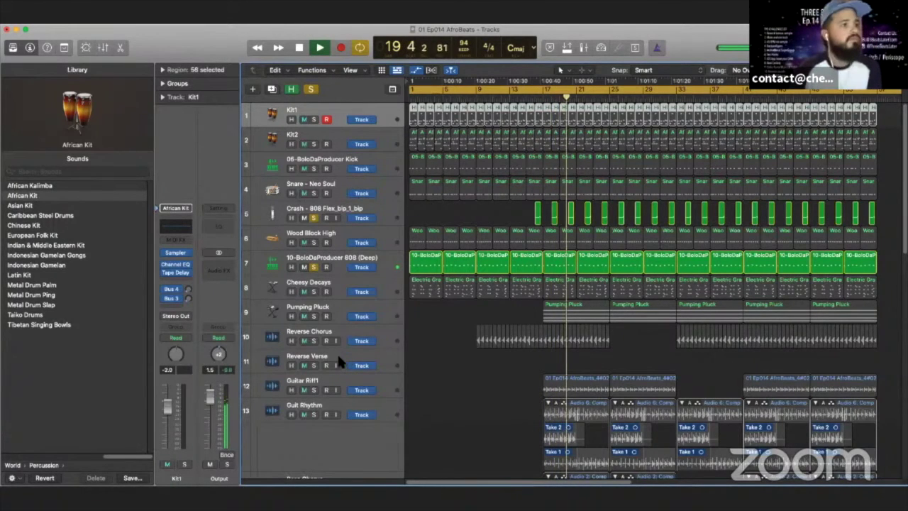
scroll(337, 350, "down", 1)
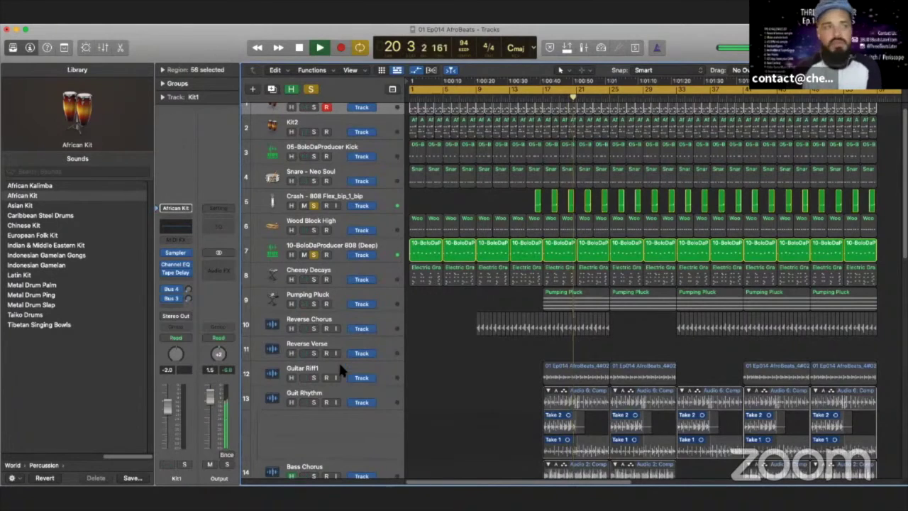
scroll(340, 372, "down", 2)
scroll(342, 376, "down", 1)
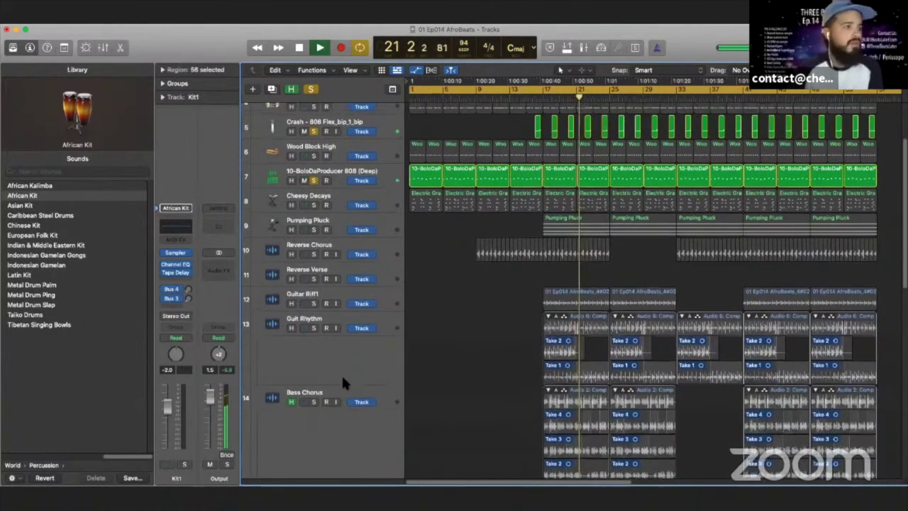
scroll(341, 374, "down", 1)
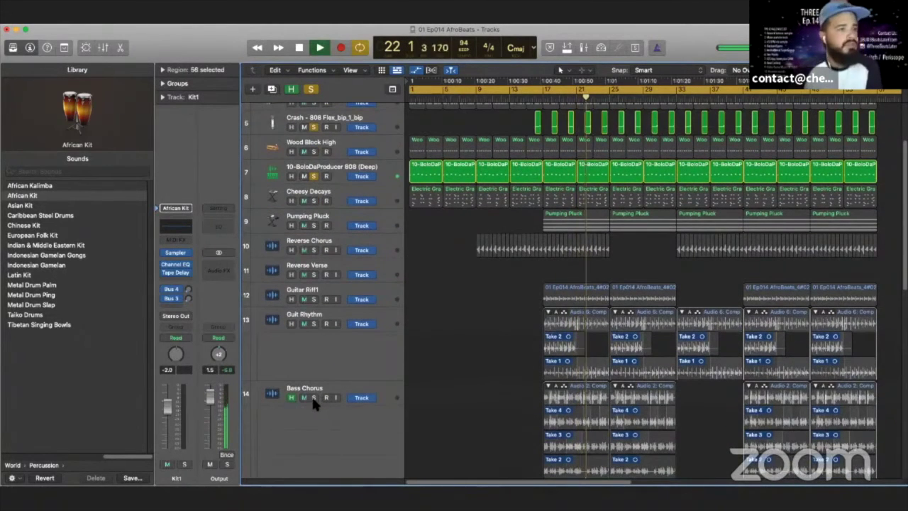
left_click(312, 397)
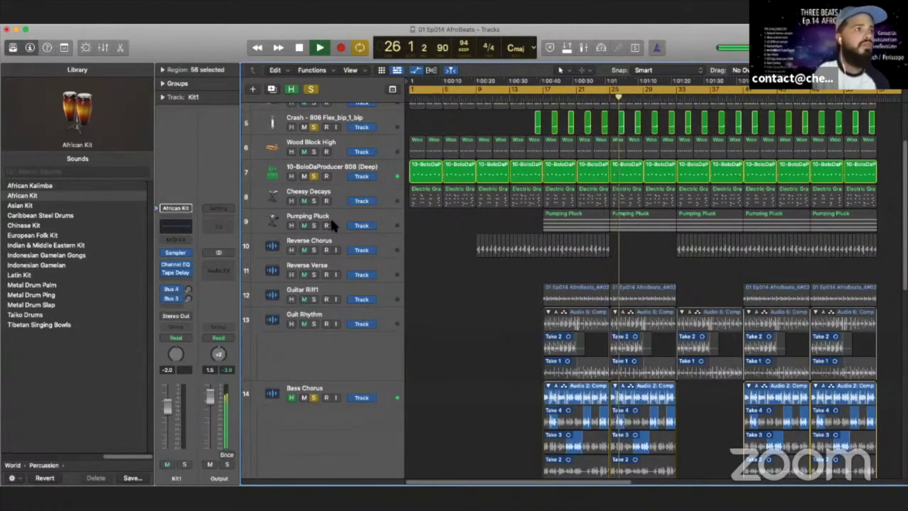
left_click(301, 48)
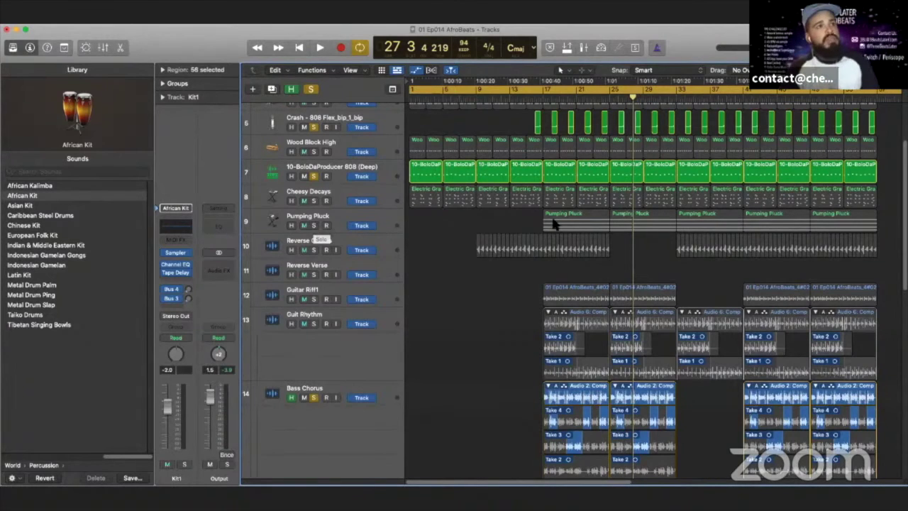
Solo Pumping Pluck and unsolo the 808, Crash and Bass Chorus tracks
left_click(545, 103)
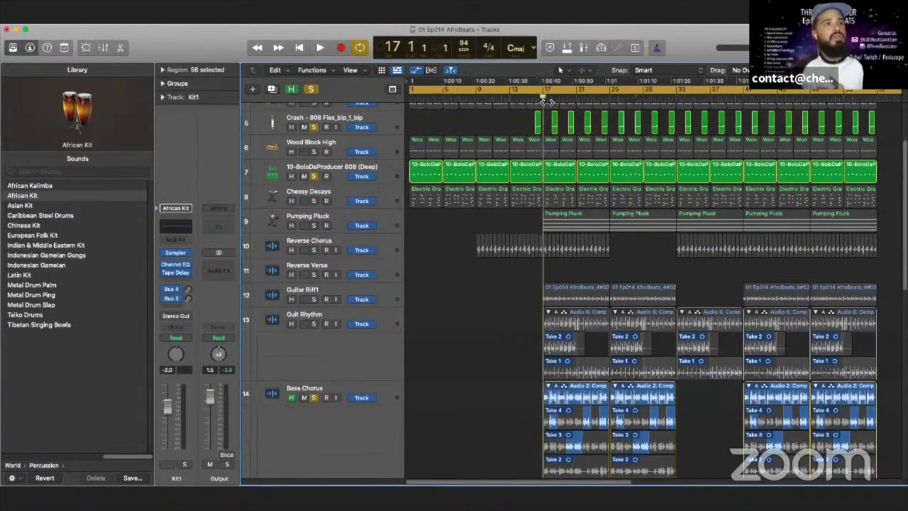
left_click(314, 226)
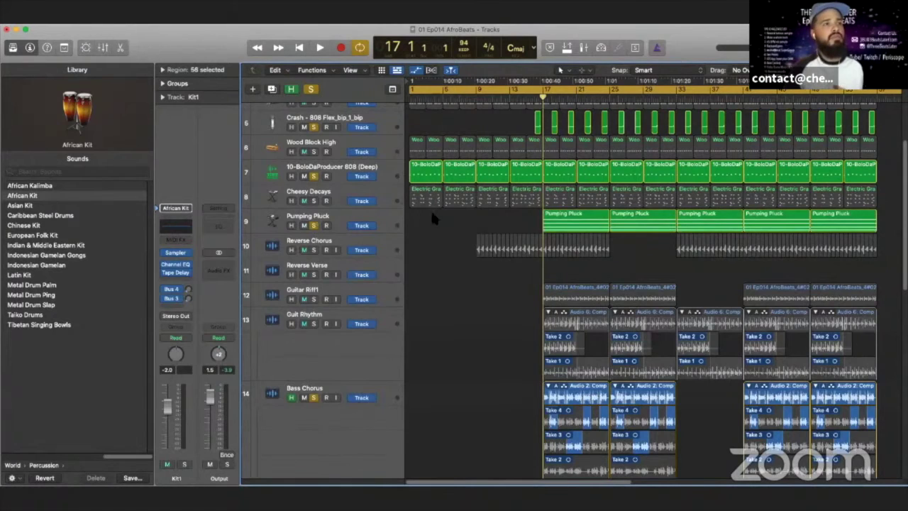
left_click(314, 176)
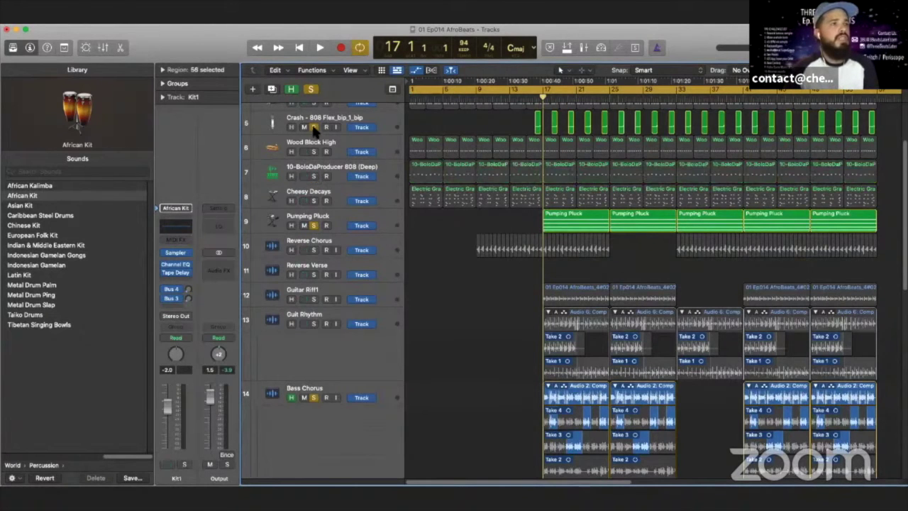
left_click(314, 127)
left_click(313, 397)
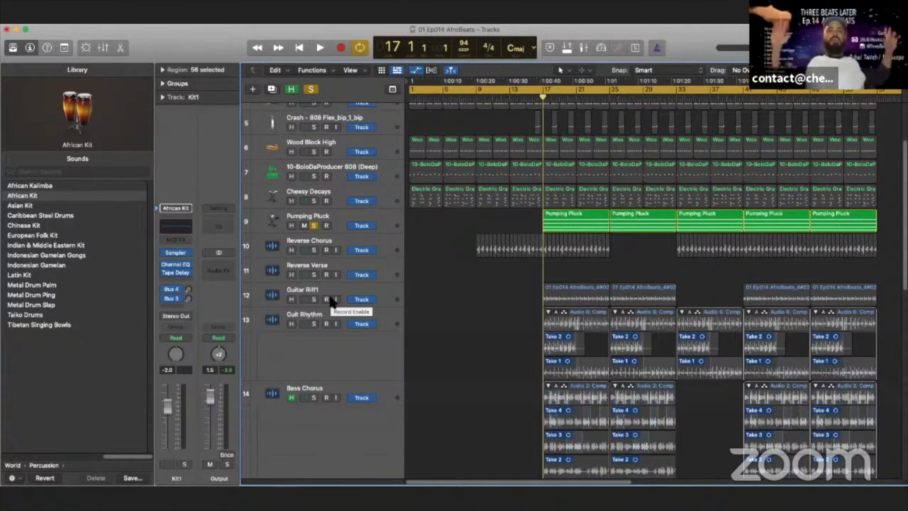
Play the soloed Pumping Pluck from bar 17
left_click(321, 49)
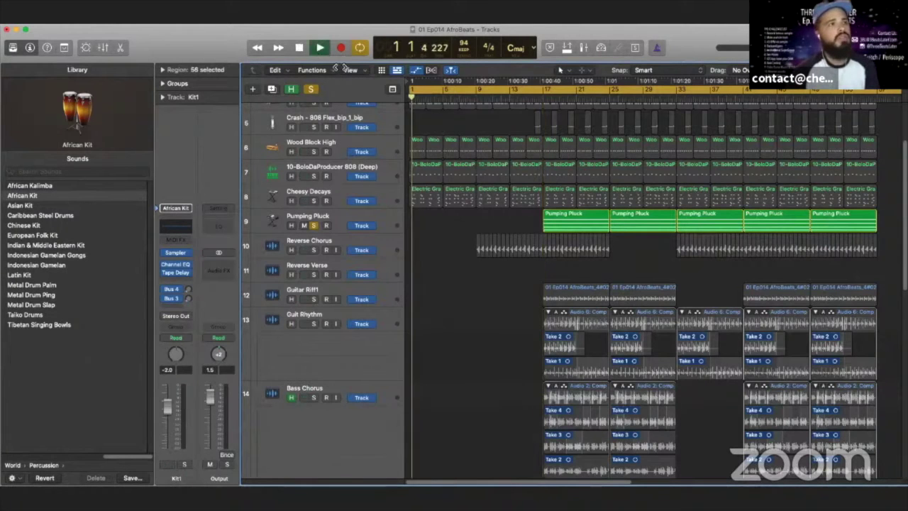
left_click(545, 89)
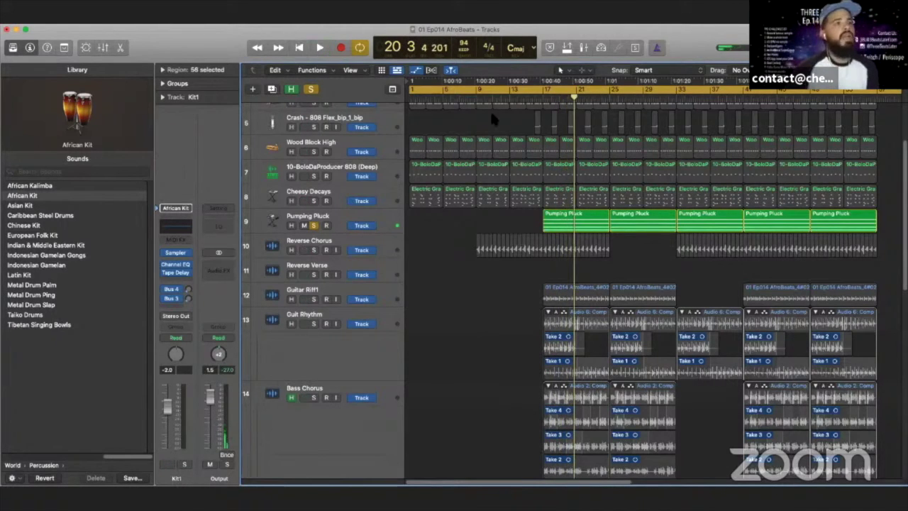
scroll(326, 204, "down", 3)
Raise the Pumping Pluck fader from -26.5 dB to about -6.6 dB and disarm its recording
scroll(326, 204, "up", 7)
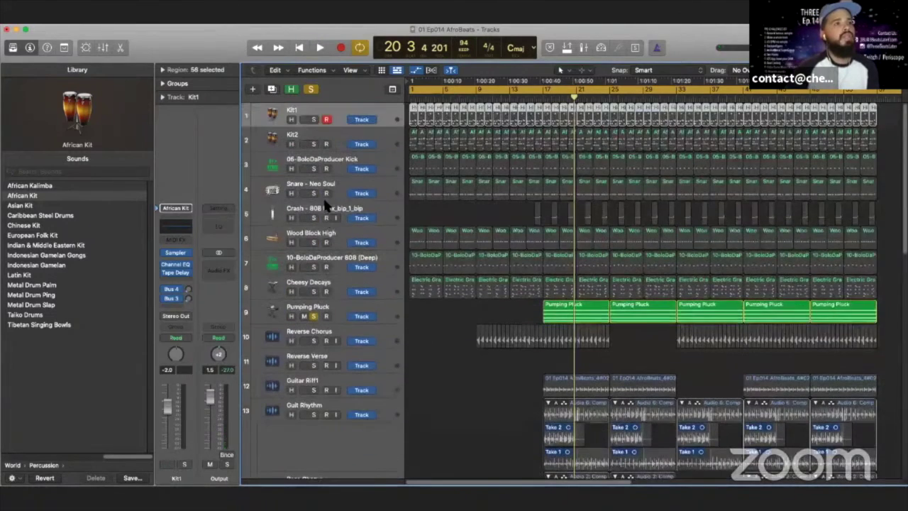
left_click(344, 300)
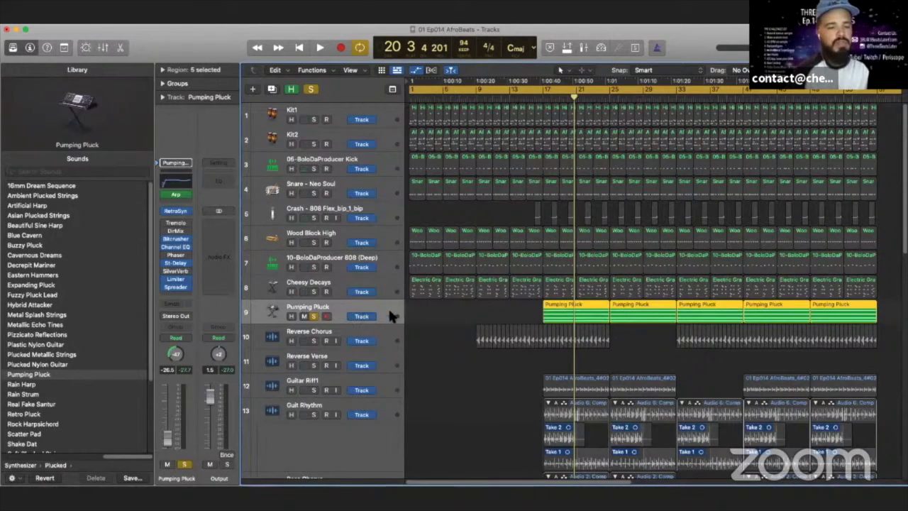
key("x")
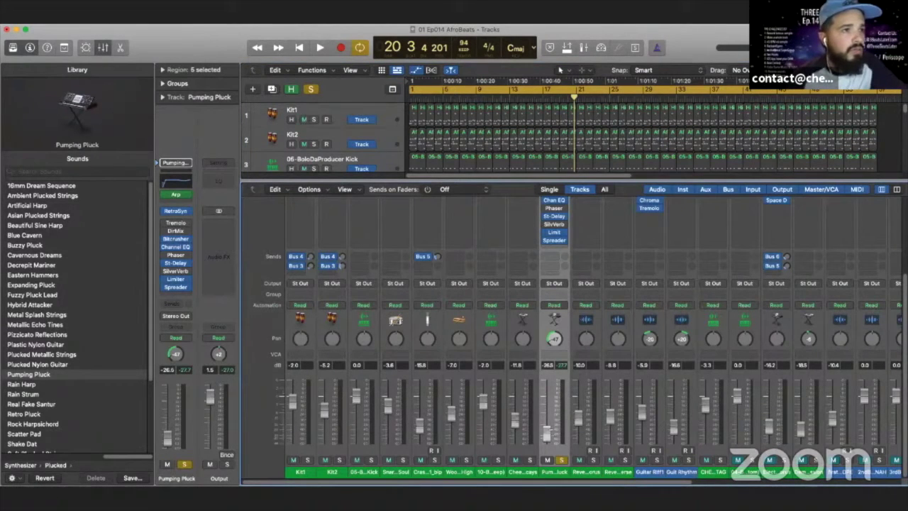
left_click_drag(547, 432, 547, 411)
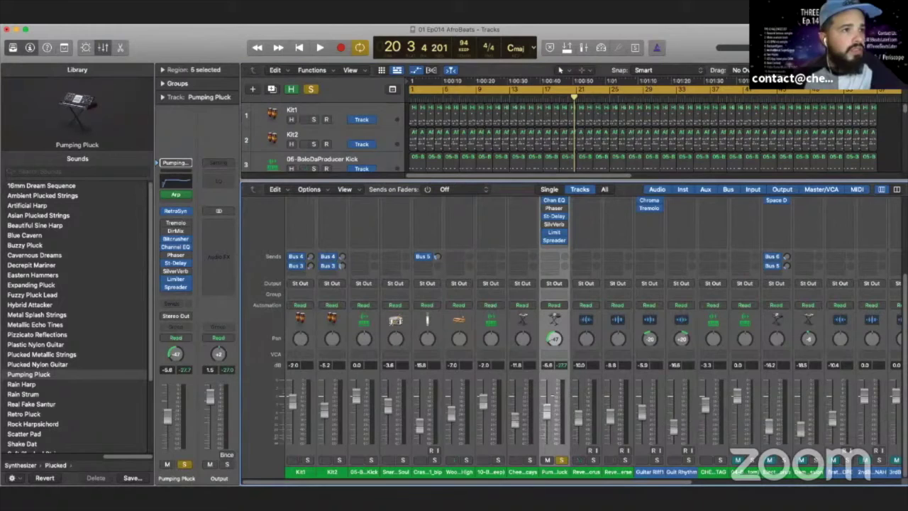
left_click(320, 44)
key("x")
left_click(326, 316)
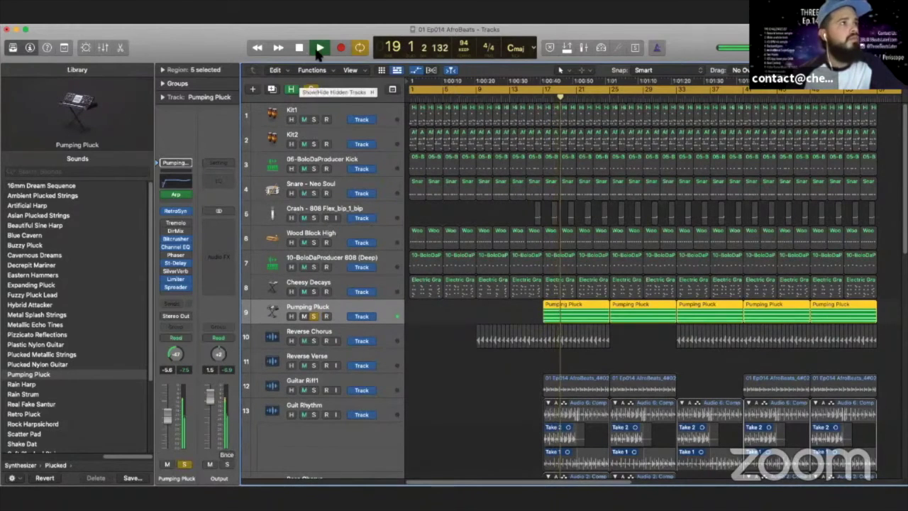
Solo Kit1, Kit2, Snare - Neo Soul, Wood Block High and the 808 alongside the pluck
left_click(313, 120)
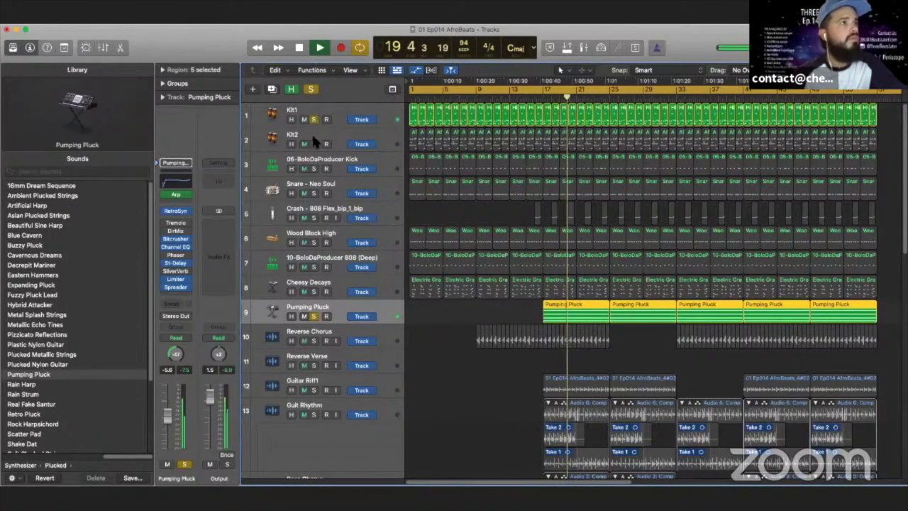
left_click(313, 144)
left_click(313, 193)
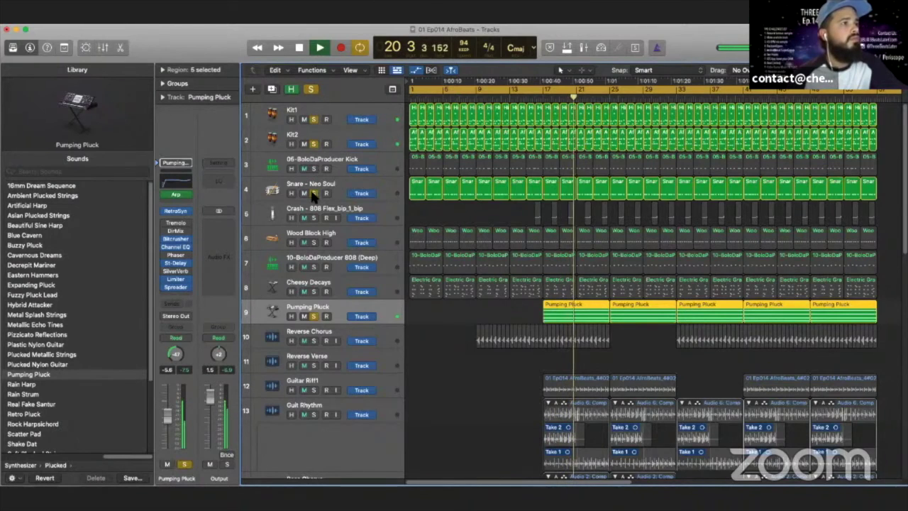
left_click(313, 242)
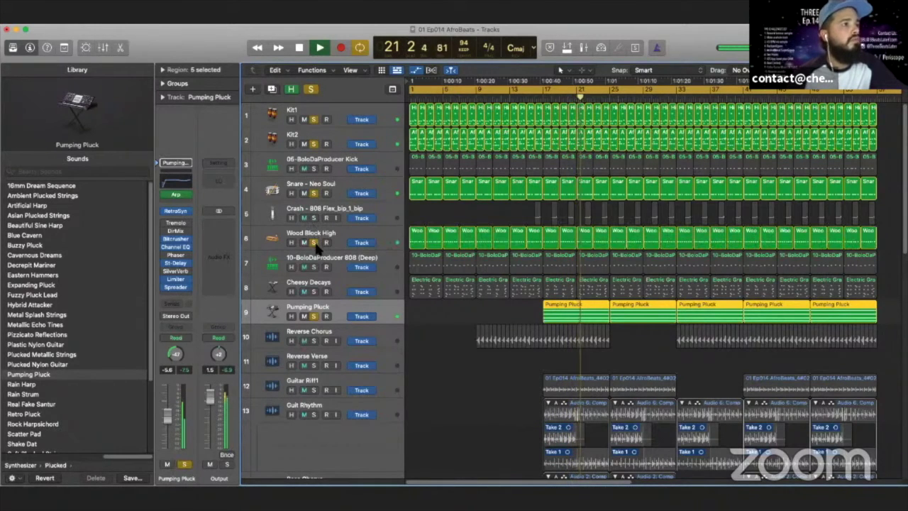
left_click(313, 267)
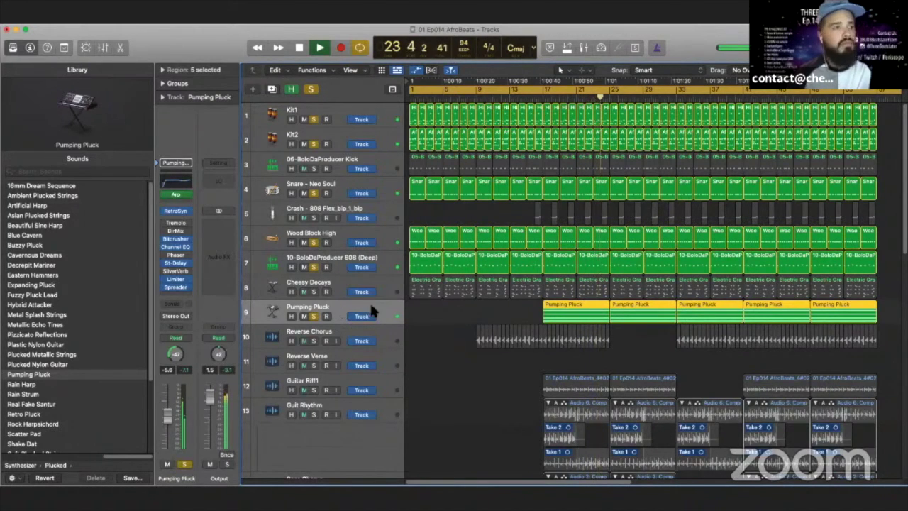
Lower Pumping Pluck to -25.0 dB, stop, clear all solos, and park the playhead at bar 17
key("x")
left_click_drag(548, 407, 548, 433)
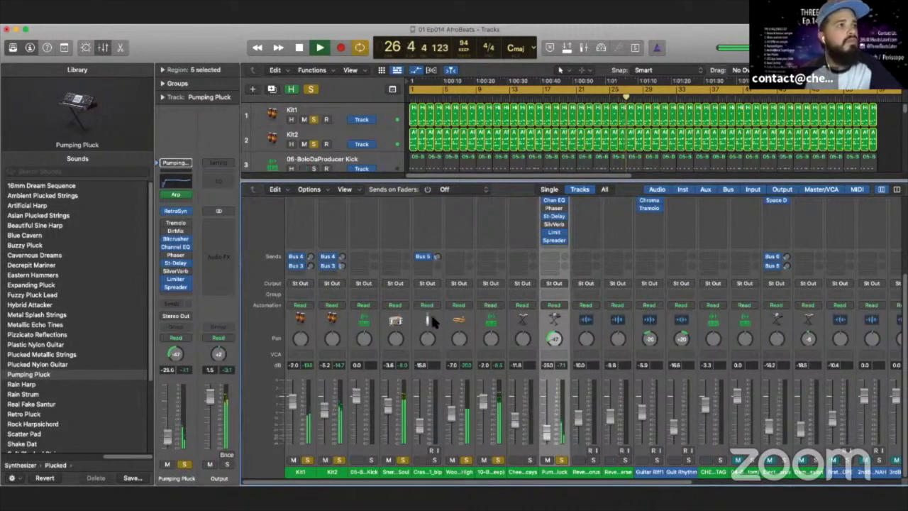
left_click(299, 46)
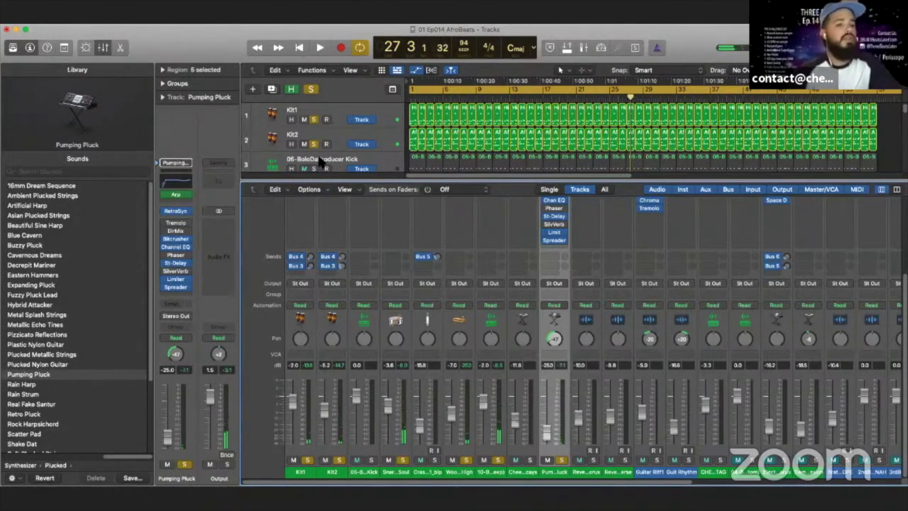
key("x")
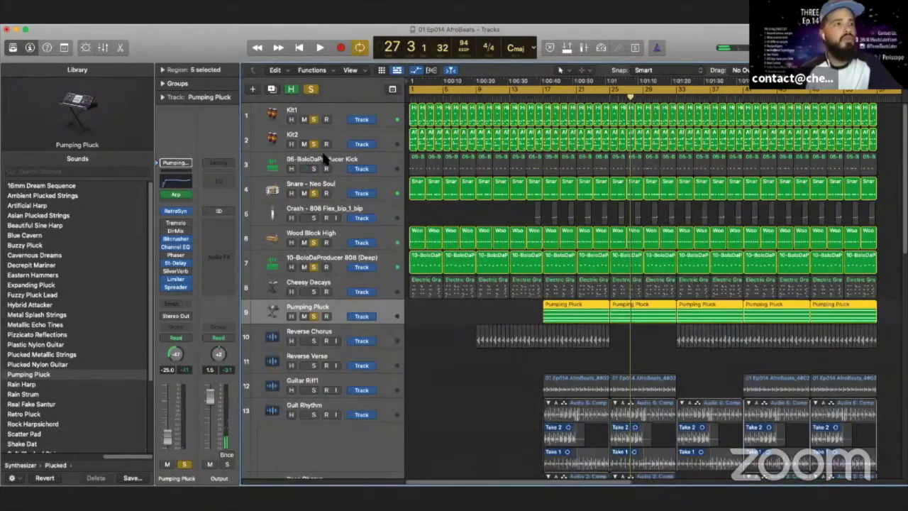
left_click(311, 89)
left_click(544, 99)
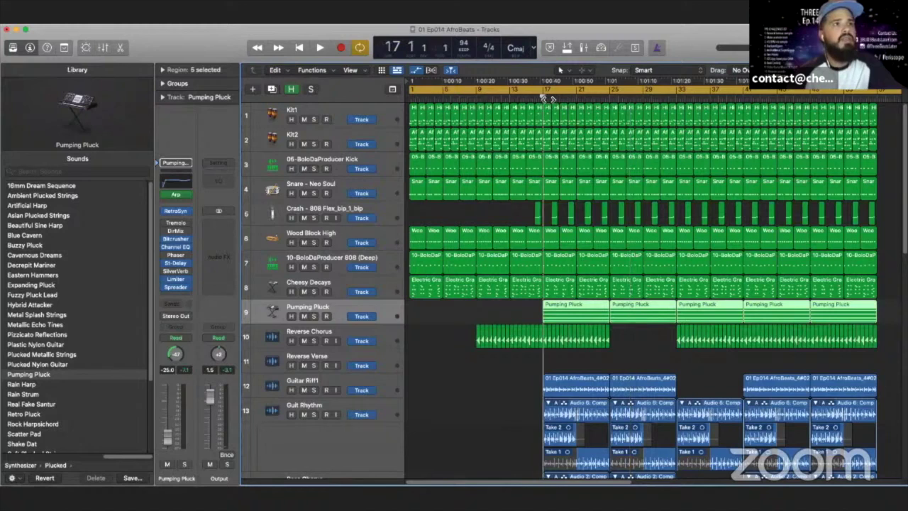